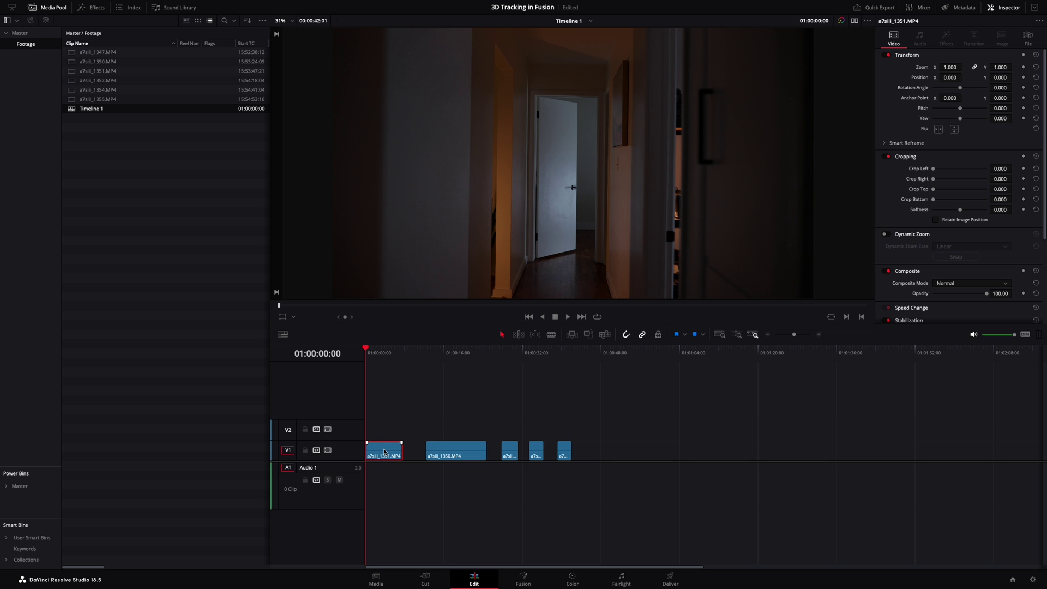
Open the hallway clip a7siii_1351.MP4 on the Fusion page, showing MediaIn1 wired to MediaOut1.
{"action": "left_click", "coordinate": [525, 579]}
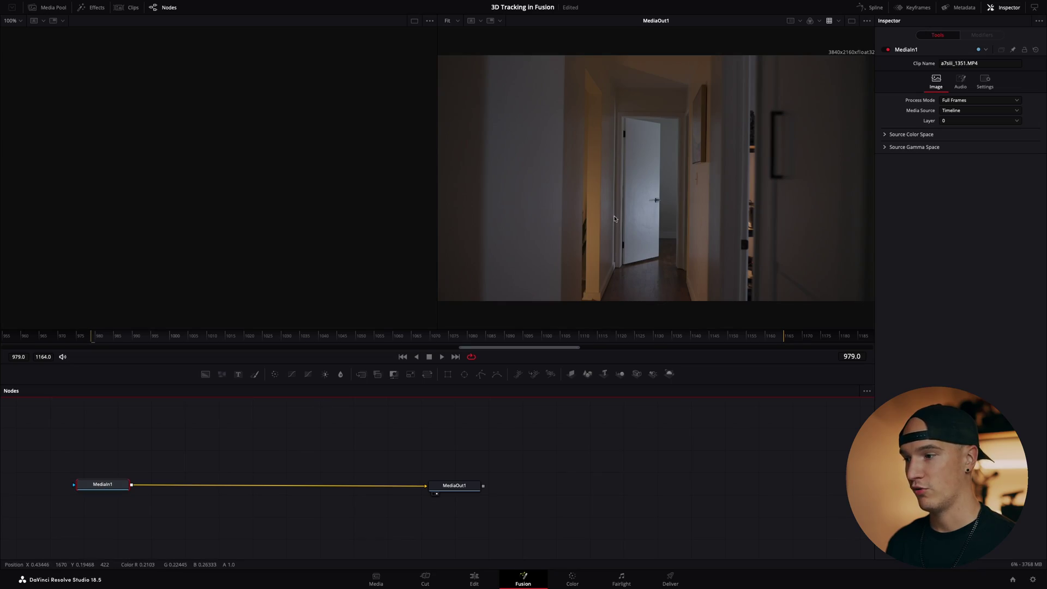
Drag MediaOut1 to the right to leave space after MediaIn1.
{"action": "left_click_drag", "start_coordinate": [454, 485], "coordinate": [517, 487]}
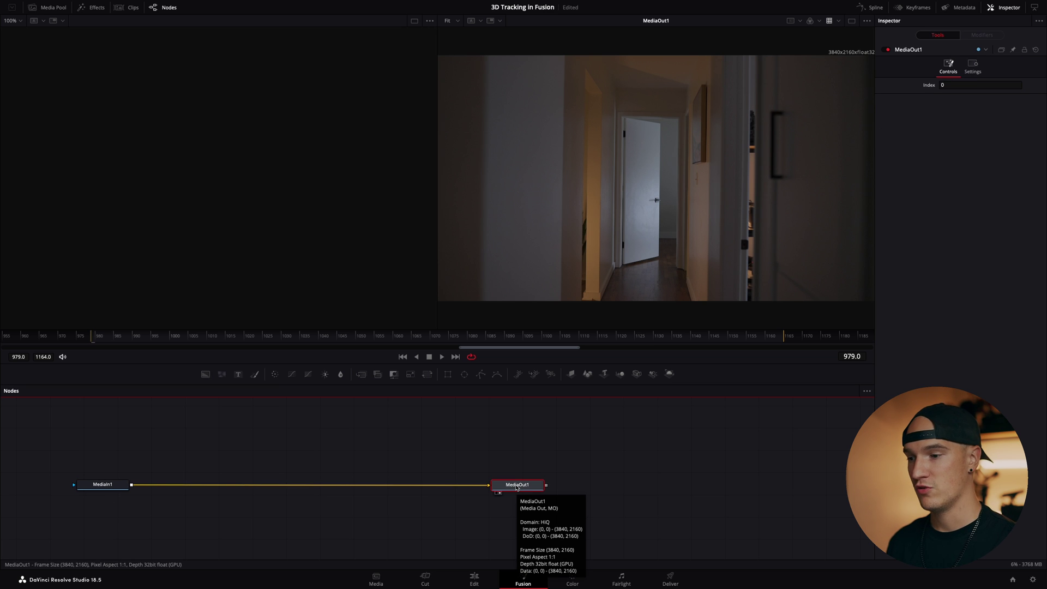
{"action": "left_click", "coordinate": [288, 505]}
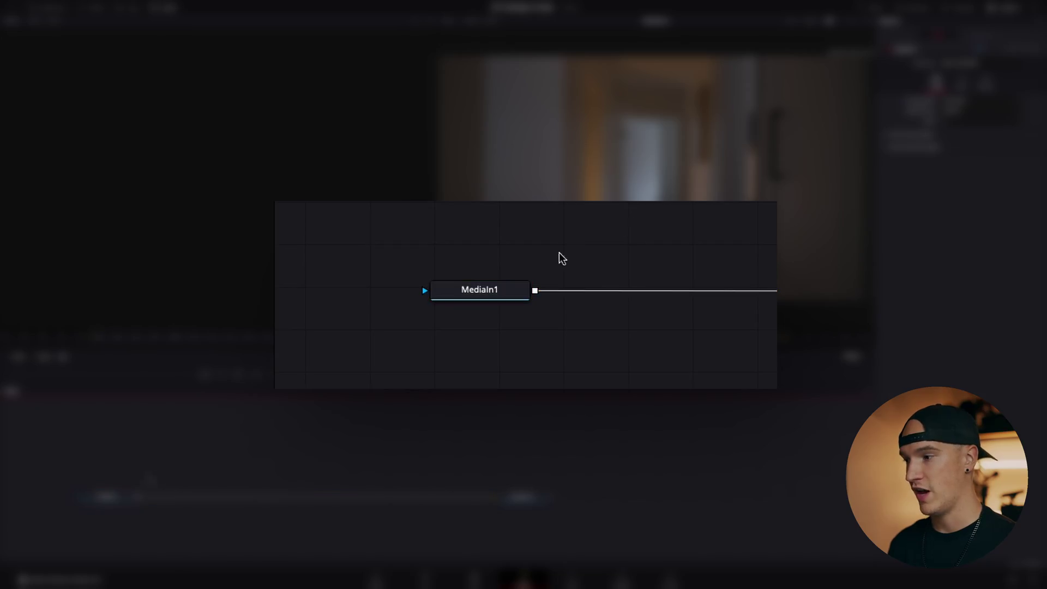
Select MediaIn1 and show its hallway footage in the left viewer.
{"action": "left_click", "coordinate": [493, 292]}
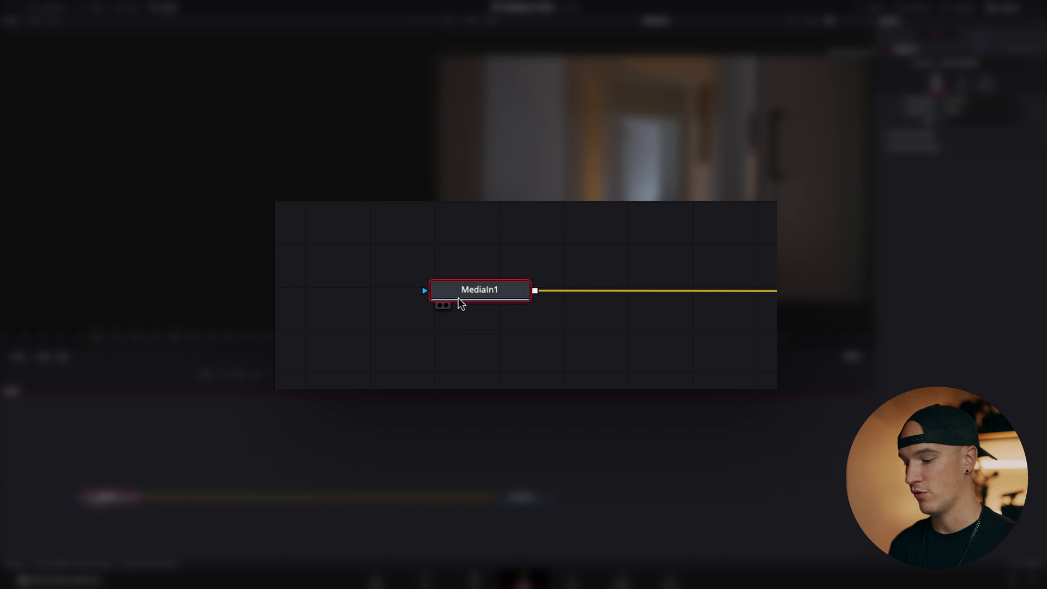
{"action": "left_click", "coordinate": [528, 262]}
{"action": "left_click", "coordinate": [512, 290]}
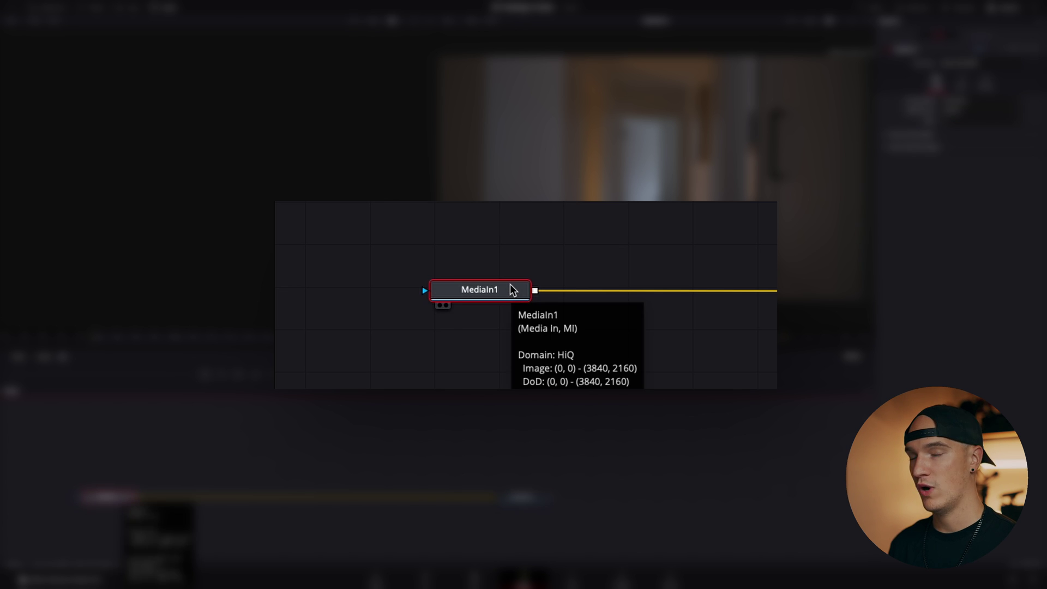
{"action": "key", "text": "1"}
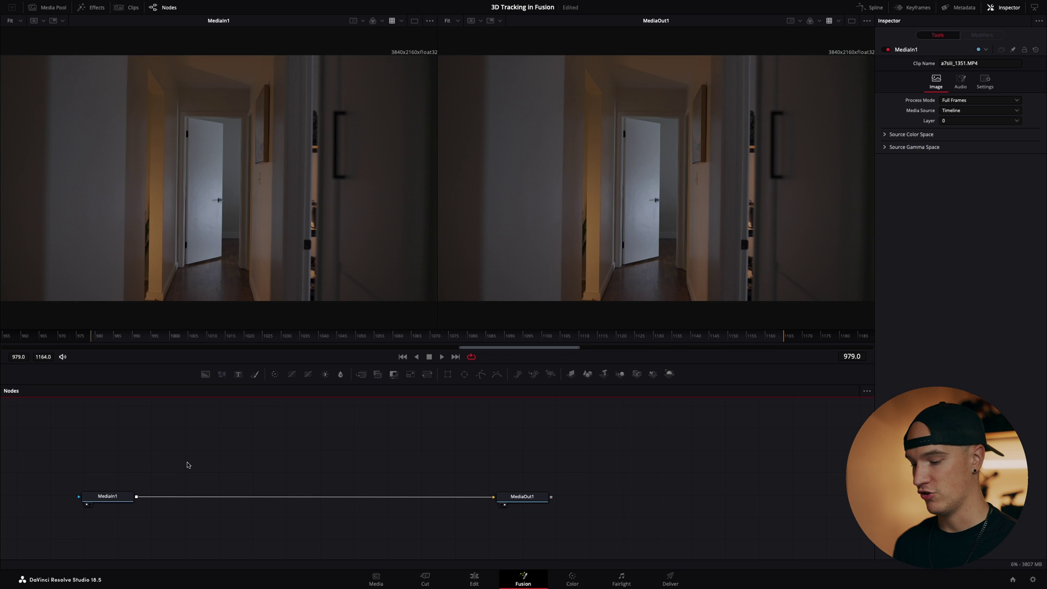
{"action": "key", "text": "shift+space"}
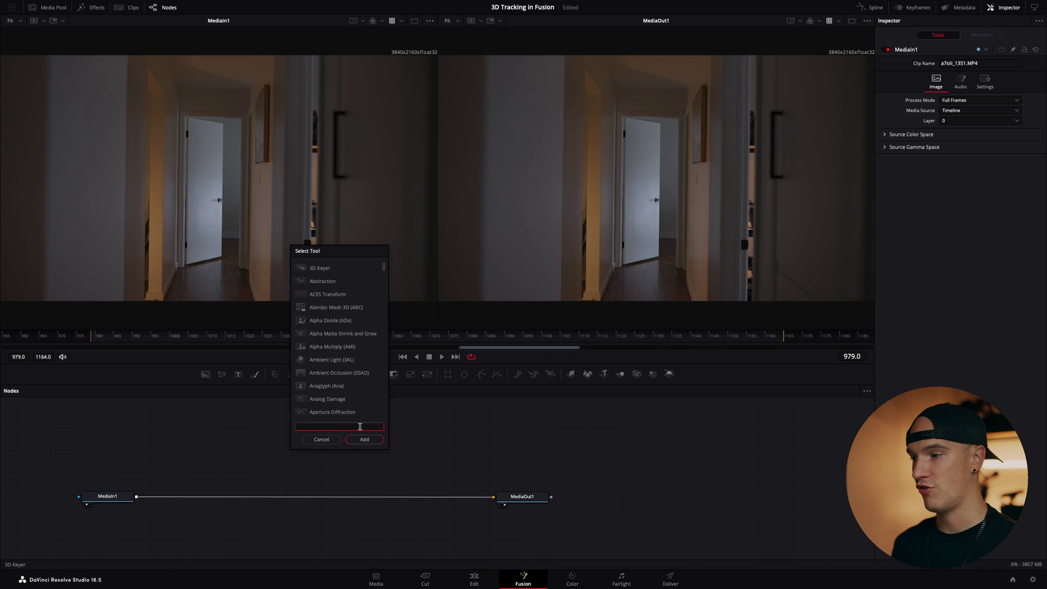
Add a Camera Tracker from the 'tracker' search and place it between MediaIn1 and MediaOut1.
{"action": "type", "text": "tracker"}
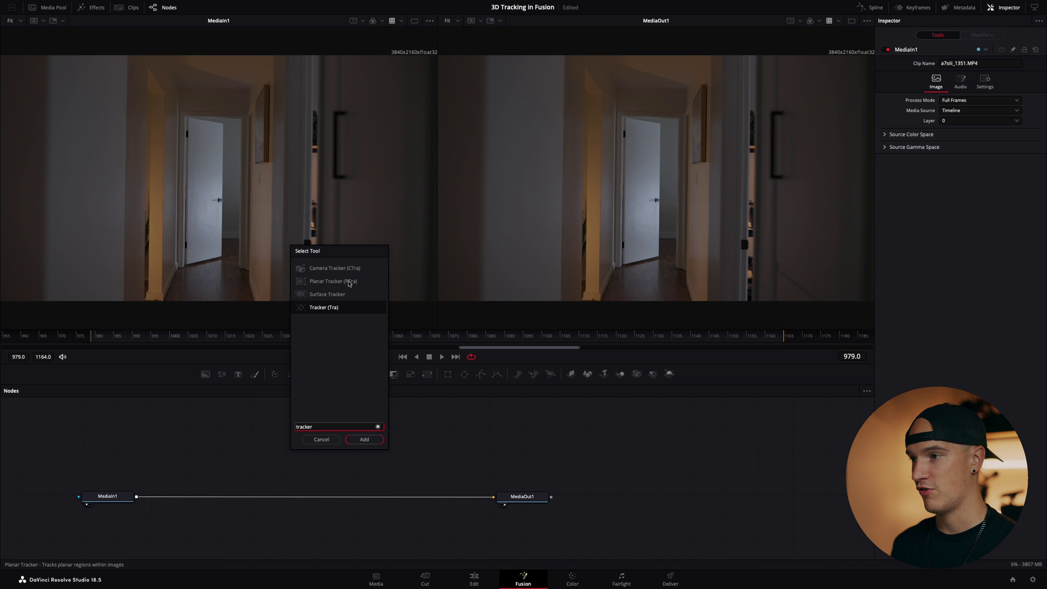
{"action": "left_click", "coordinate": [348, 269]}
{"action": "left_click", "coordinate": [360, 439]}
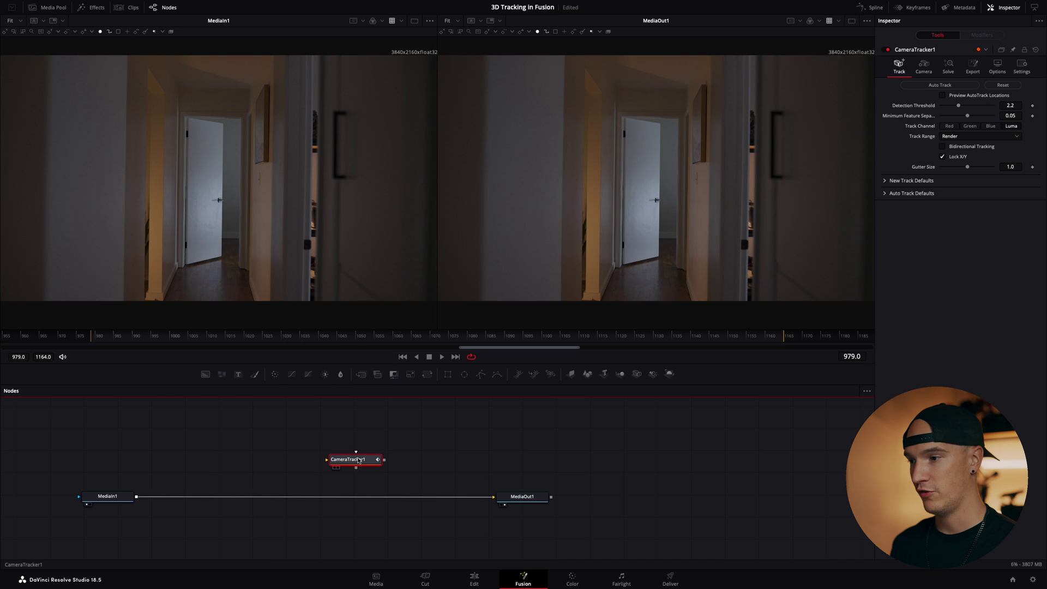
{"action": "left_click_drag", "start_coordinate": [368, 460], "coordinate": [240, 494]}
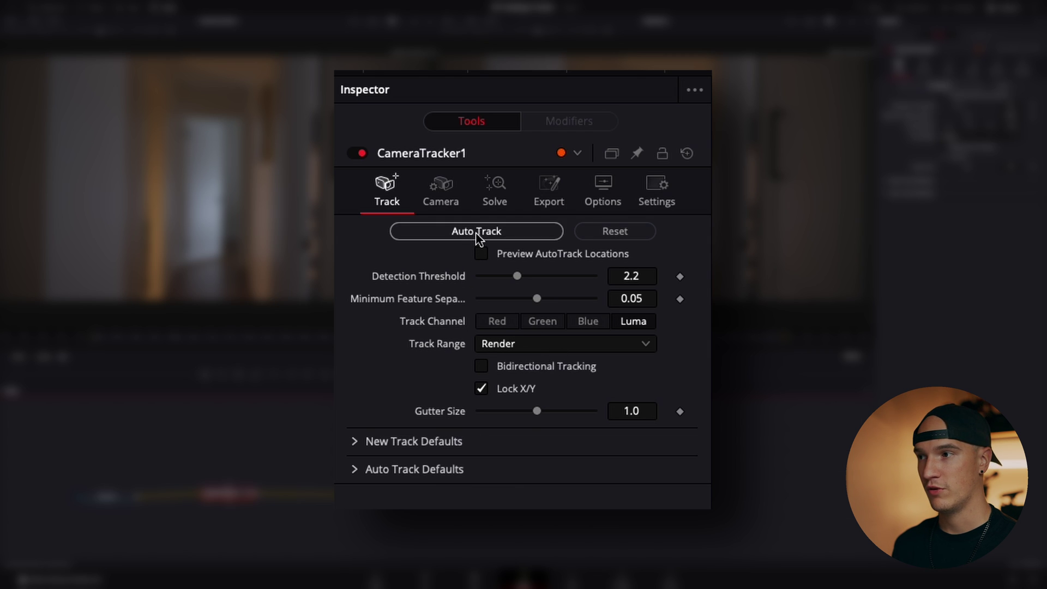
Auto-track features through the hallway clip and set CameraTracker1's focal length to 35 mm.
{"action": "left_click", "coordinate": [478, 235]}
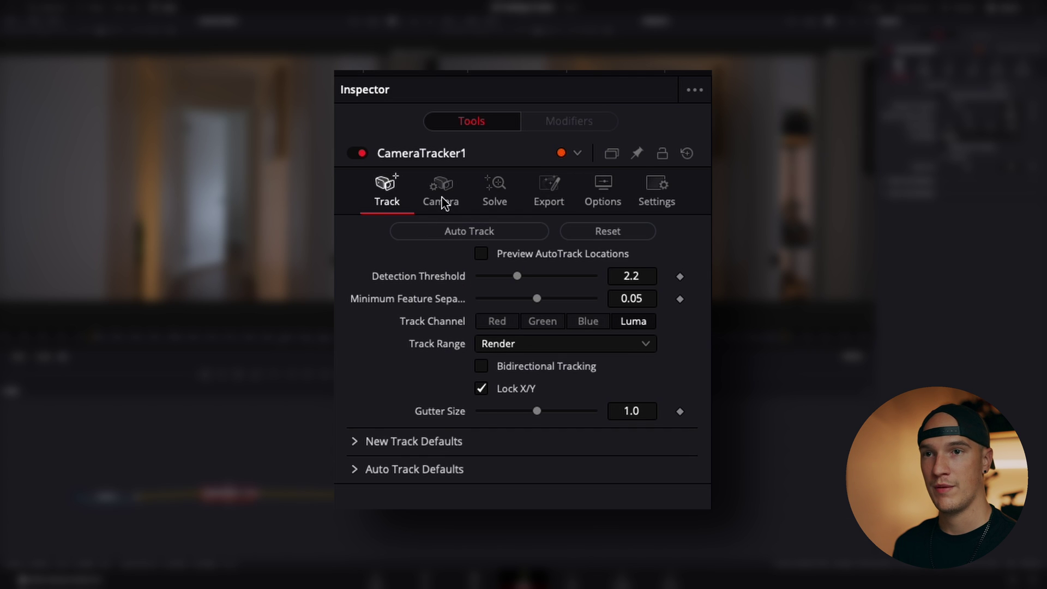
{"action": "left_click", "coordinate": [444, 203]}
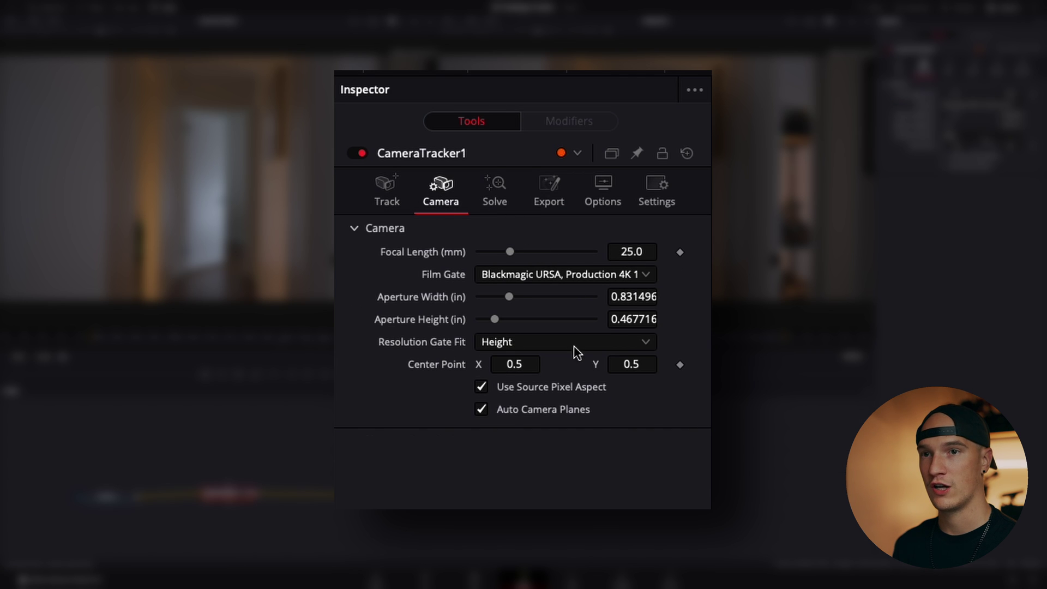
{"action": "left_click", "coordinate": [645, 253]}
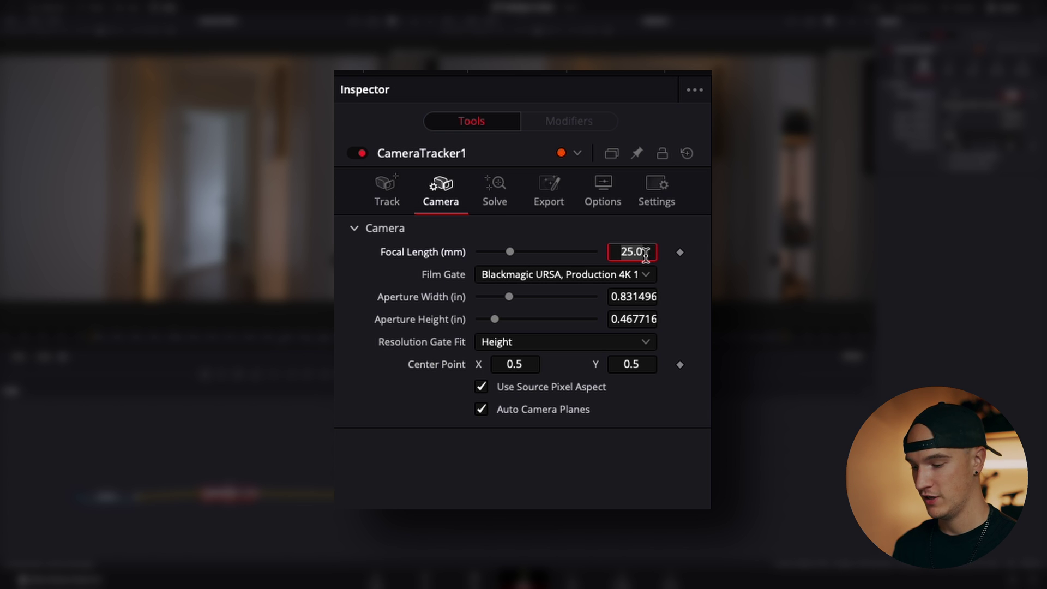
{"action": "type", "text": "35"}
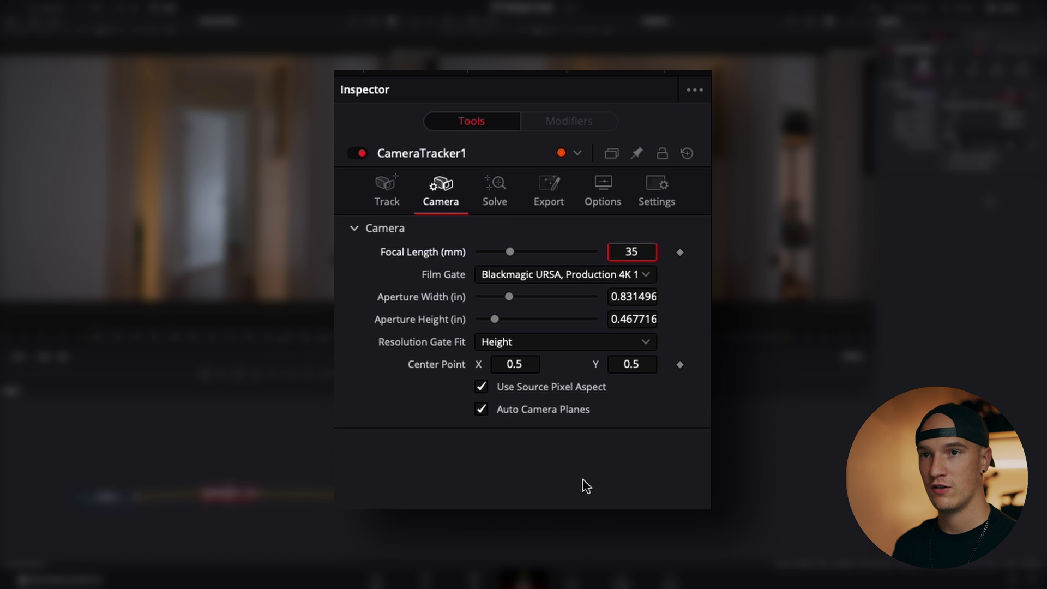
{"action": "key", "text": "Return"}
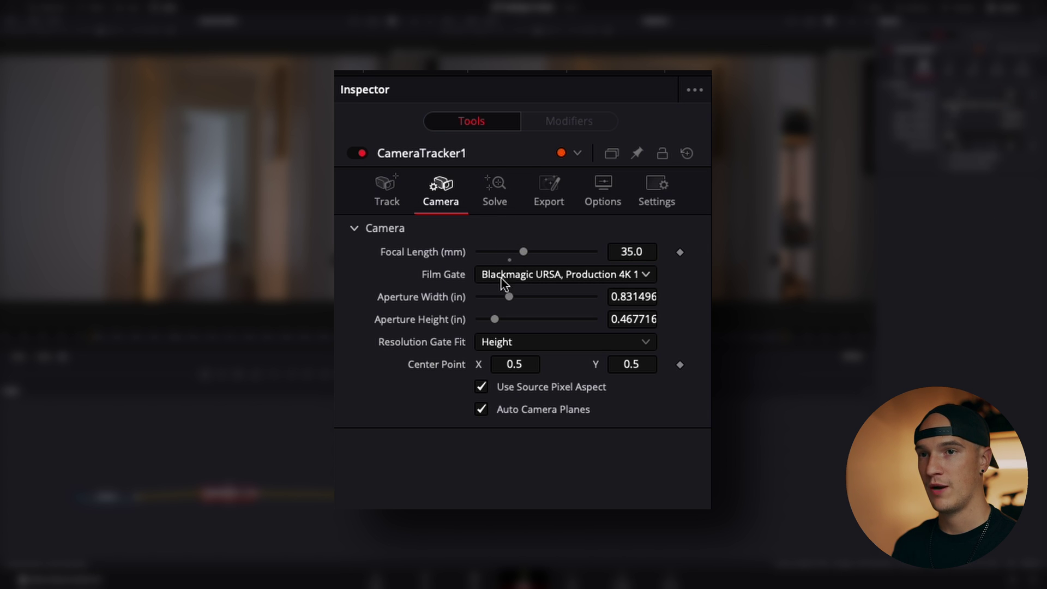
{"action": "left_click", "coordinate": [499, 198]}
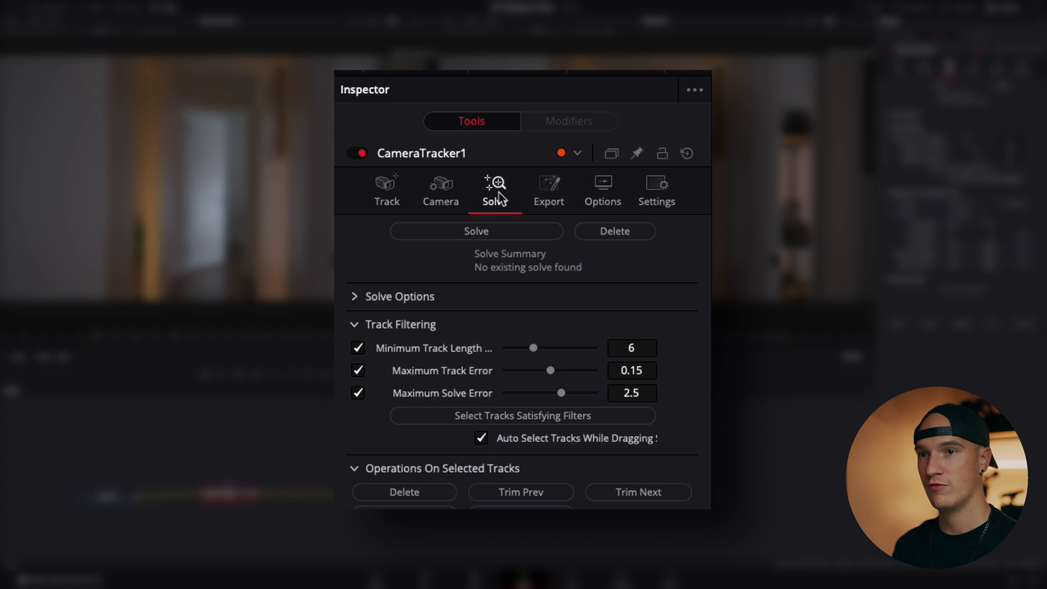
Solve the camera and play back the clip to review the tracks.
{"action": "left_click", "coordinate": [479, 233]}
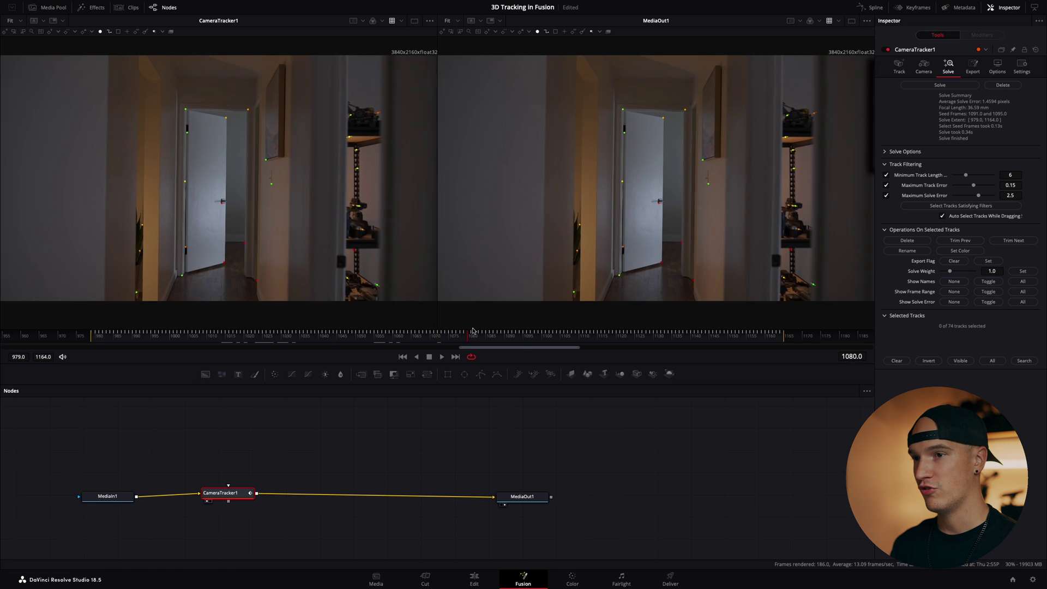
{"action": "left_click_drag", "start_coordinate": [474, 331], "coordinate": [218, 339]}
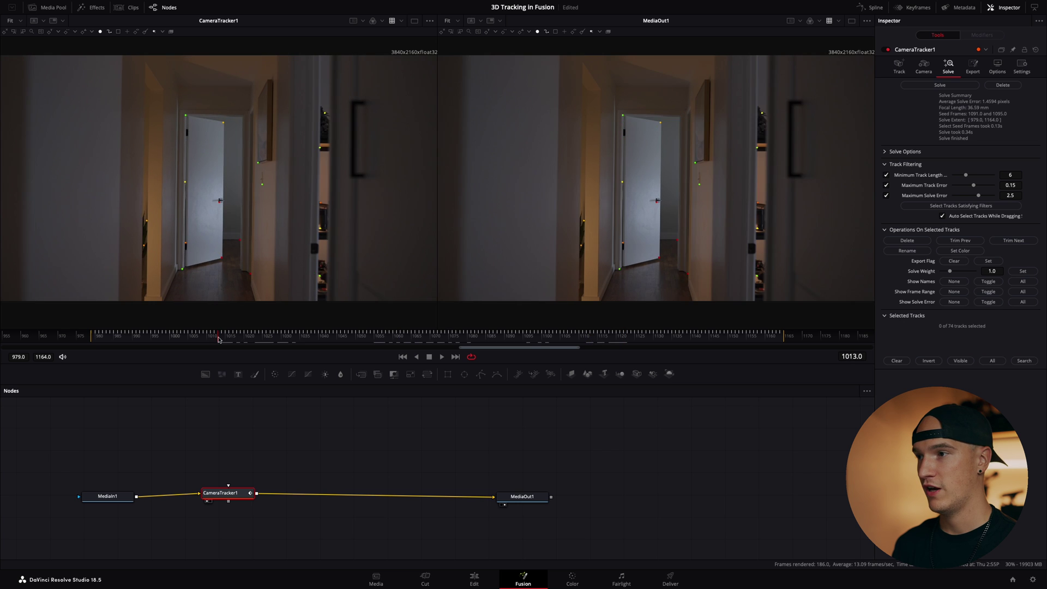
{"action": "key", "text": "space"}
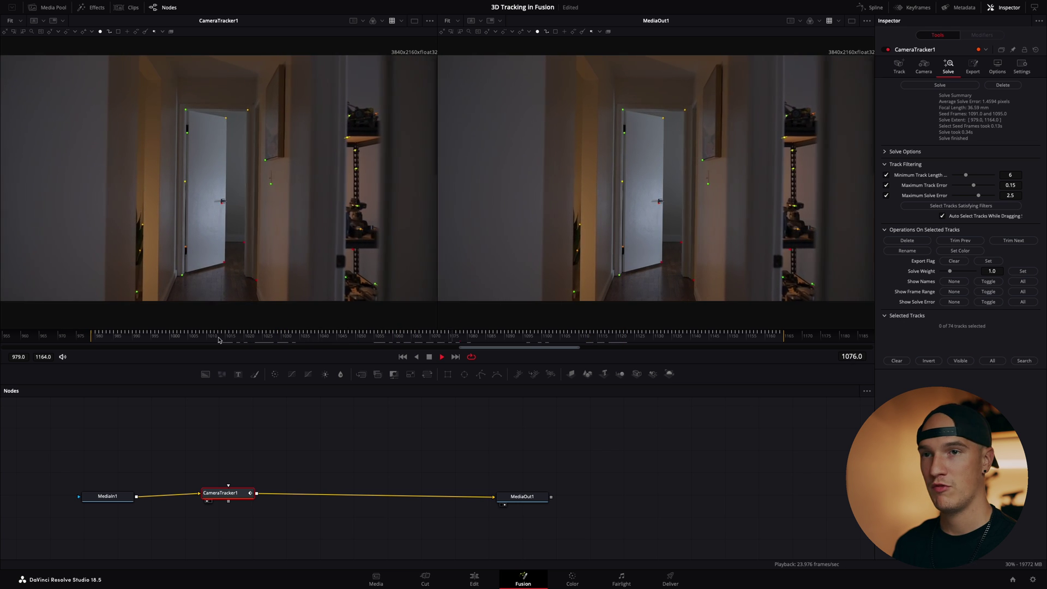
Export the solve as a 3D scene and pull CameraTracker1 out of the main chain.
{"action": "left_click", "coordinate": [973, 66]}
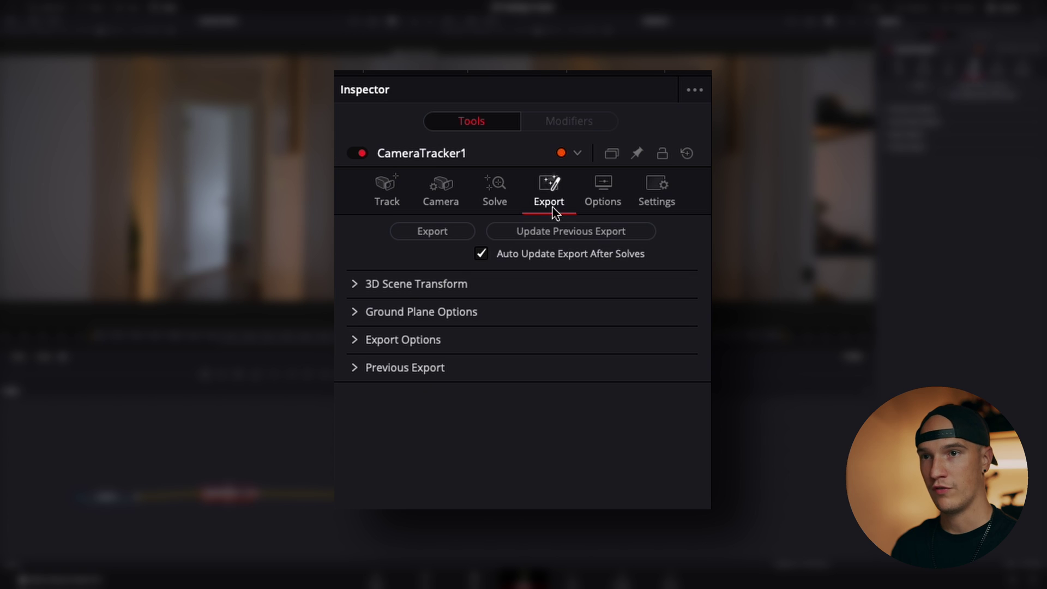
{"action": "left_click", "coordinate": [439, 233]}
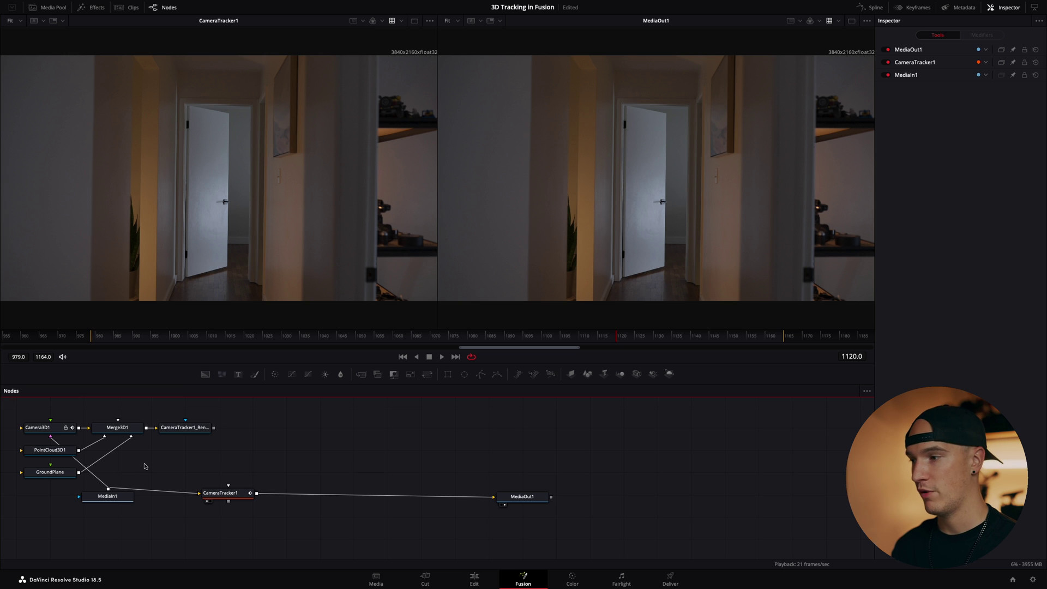
{"action": "left_click_drag", "start_coordinate": [222, 476], "coordinate": [185, 421]}
{"action": "left_click_drag", "start_coordinate": [220, 493], "coordinate": [184, 519]}
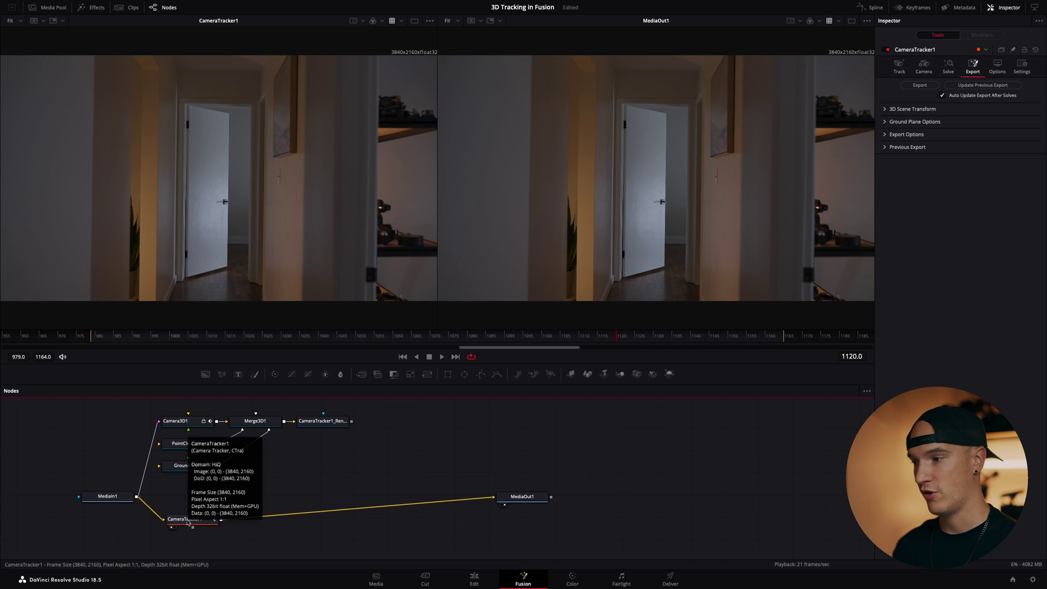
{"action": "left_click_drag", "start_coordinate": [190, 525], "coordinate": [672, 446]}
{"action": "left_click", "coordinate": [558, 433]}
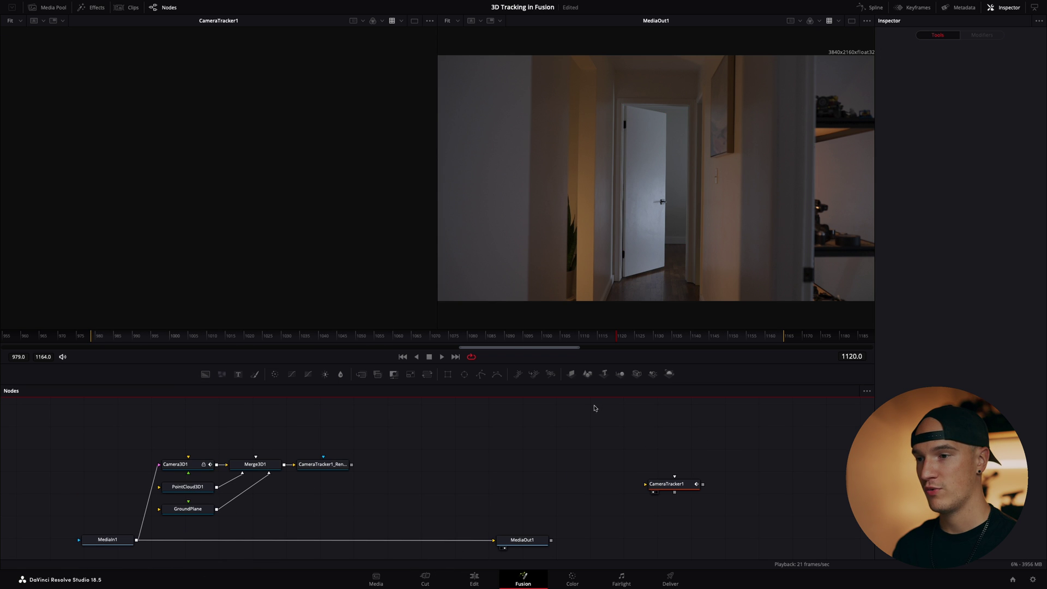
Add a Text 3D node, view it, and enter the text 'THE HALLWAY'.
{"action": "left_click_drag", "start_coordinate": [605, 379], "coordinate": [261, 432]}
{"action": "key", "text": "1"}
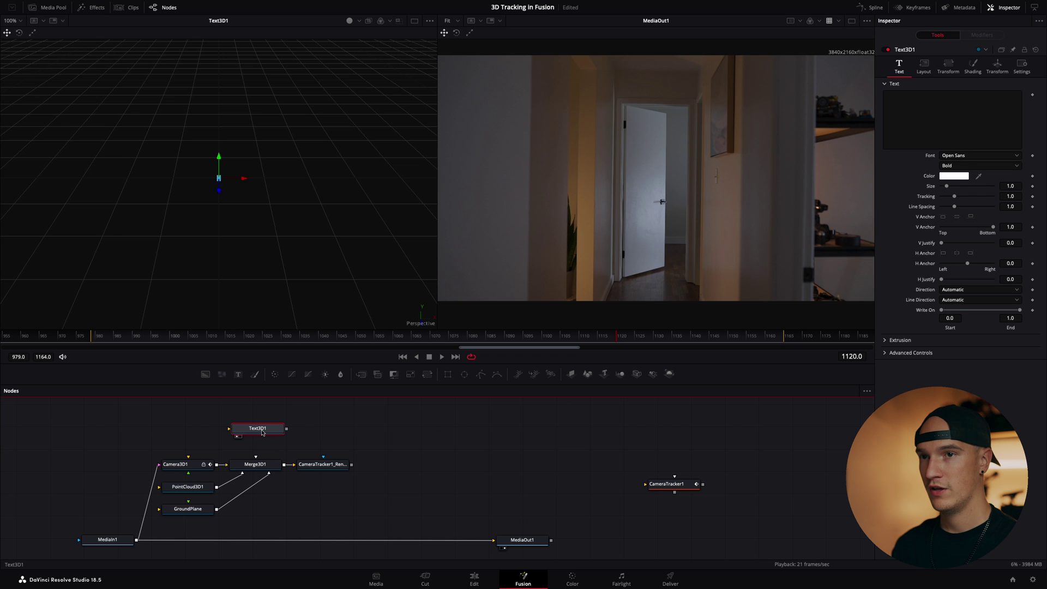
{"action": "left_click", "coordinate": [905, 105]}
{"action": "type", "text": "THE HALLWAY"}
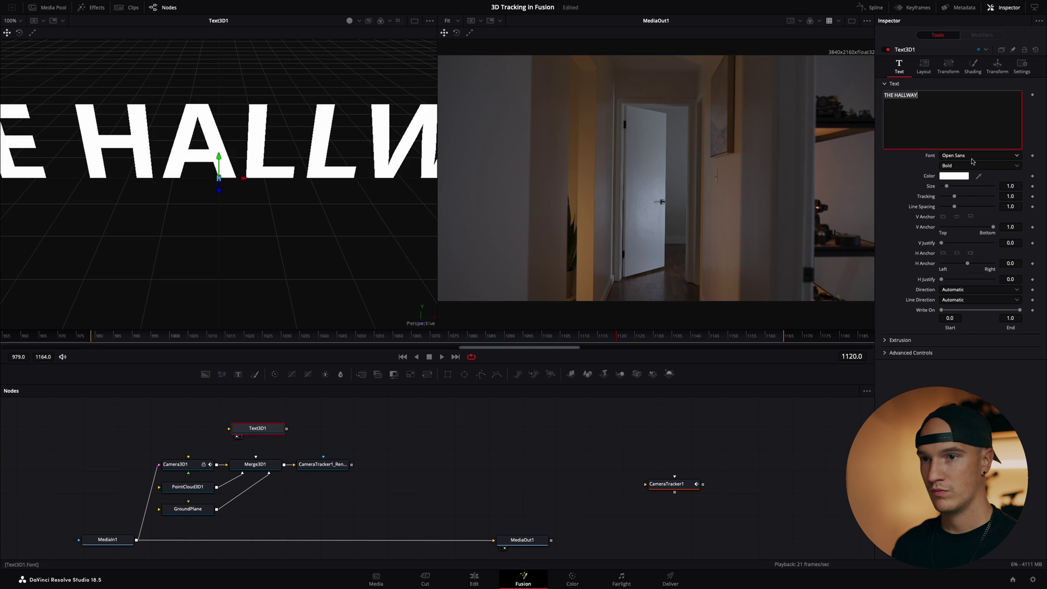
Set the 3D text font to Nimbus Sans Extd Black.
{"action": "left_click", "coordinate": [980, 155]}
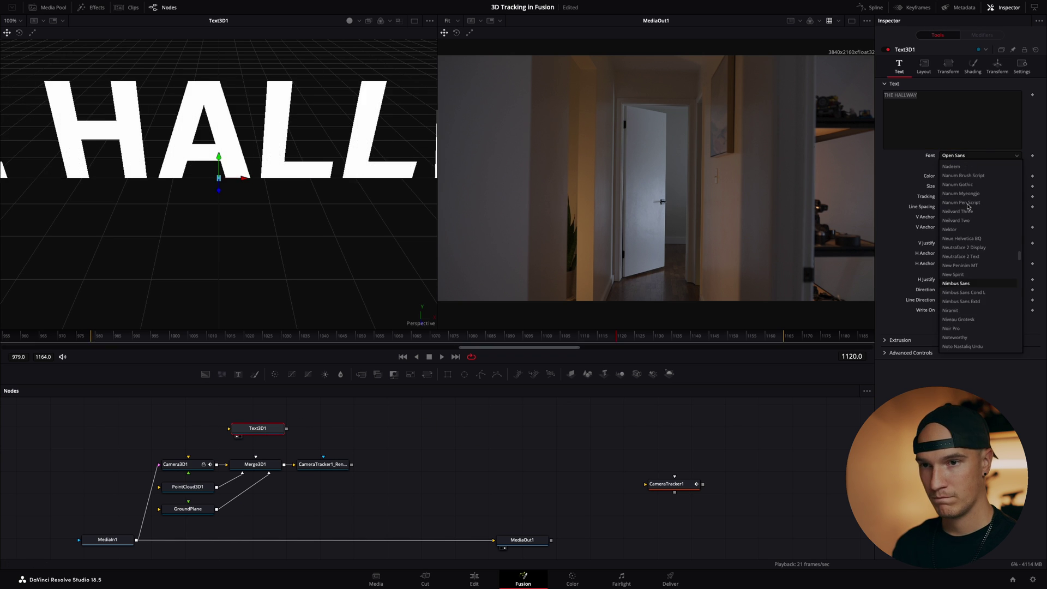
{"action": "left_click", "coordinate": [965, 218]}
{"action": "left_click_drag", "start_coordinate": [218, 180], "coordinate": [255, 223]}
{"action": "key", "text": "ctrl+f"}
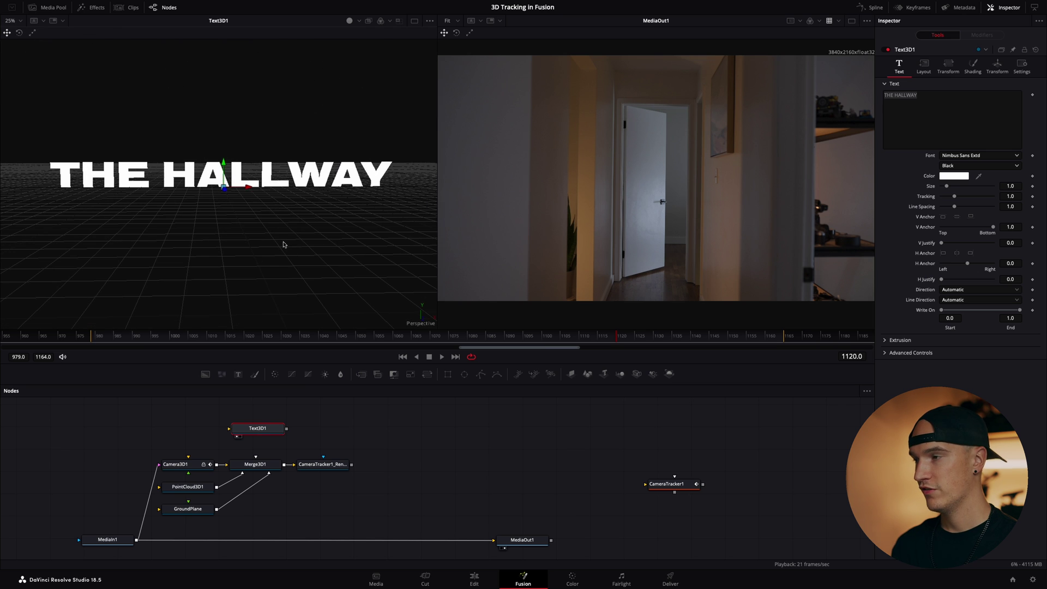
{"action": "left_click_drag", "start_coordinate": [258, 429], "coordinate": [259, 423]}
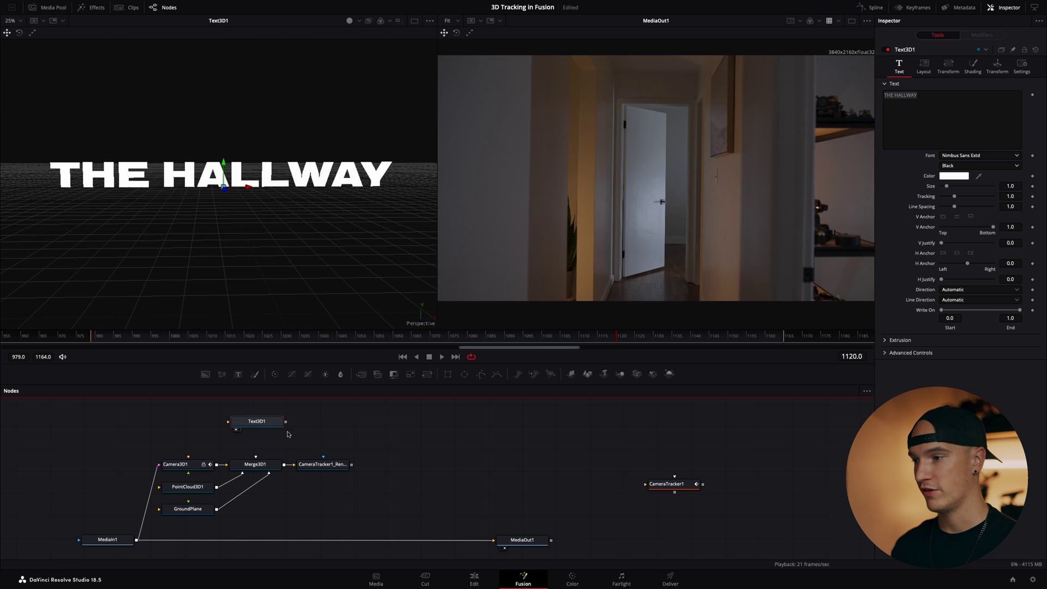
Connect Text3D1 into Merge3D1 and drop the CameraTracker1_Renderer output onto the footage line.
{"action": "left_click_drag", "start_coordinate": [286, 423], "coordinate": [254, 464]}
{"action": "scroll", "coordinate": [274, 485], "scroll_direction": "up", "scroll_amount": 1}
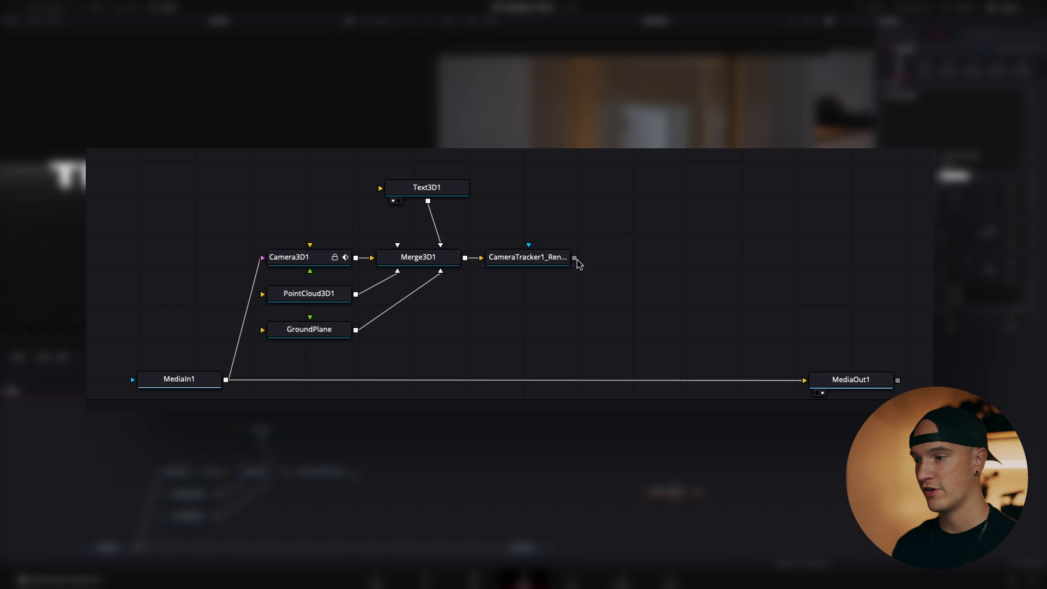
{"action": "left_click_drag", "start_coordinate": [575, 258], "coordinate": [227, 344]}
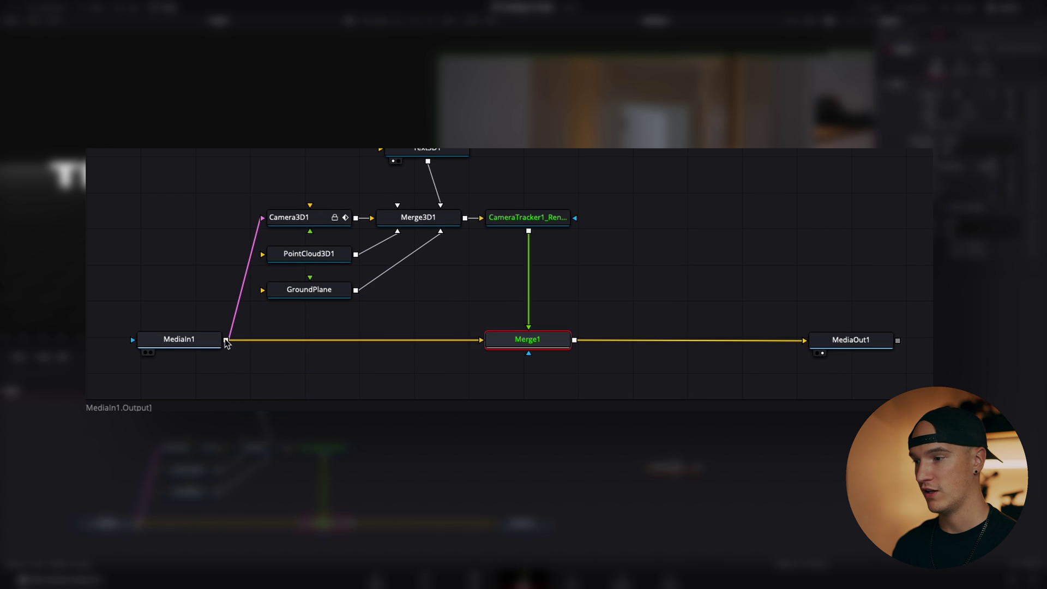
Undo the auto-inserted merge and add a Merge node from the tool search.
{"action": "key", "text": "ctrl+z"}
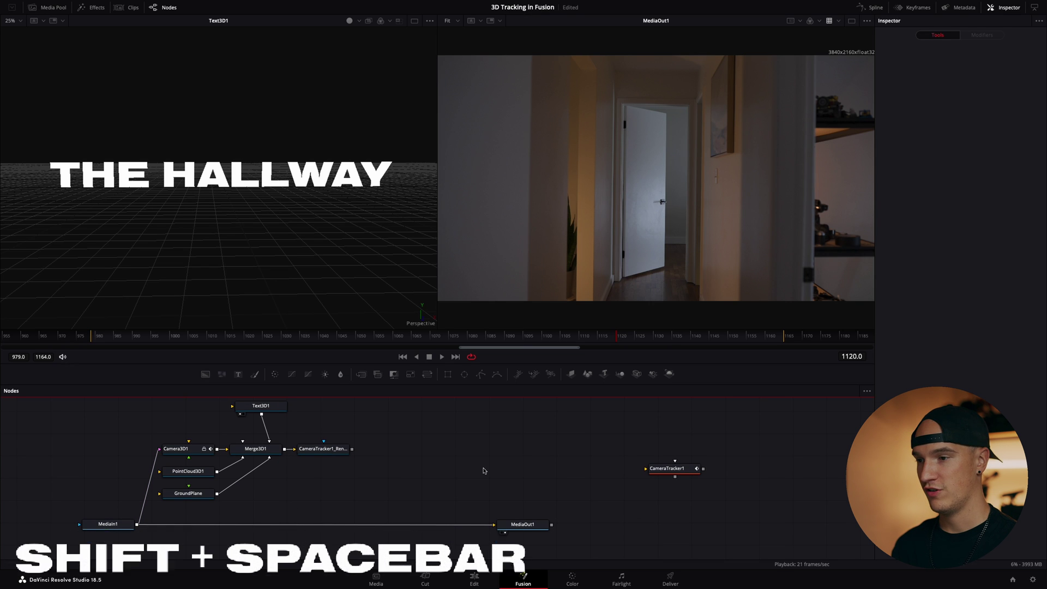
{"action": "key", "text": "shift+space"}
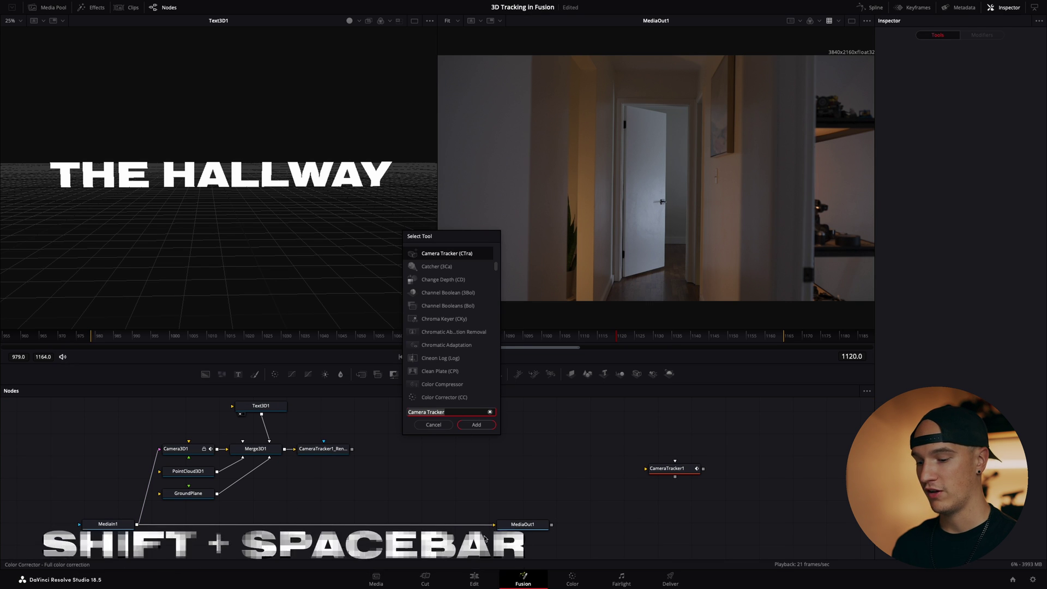
{"action": "type", "text": "Merge"}
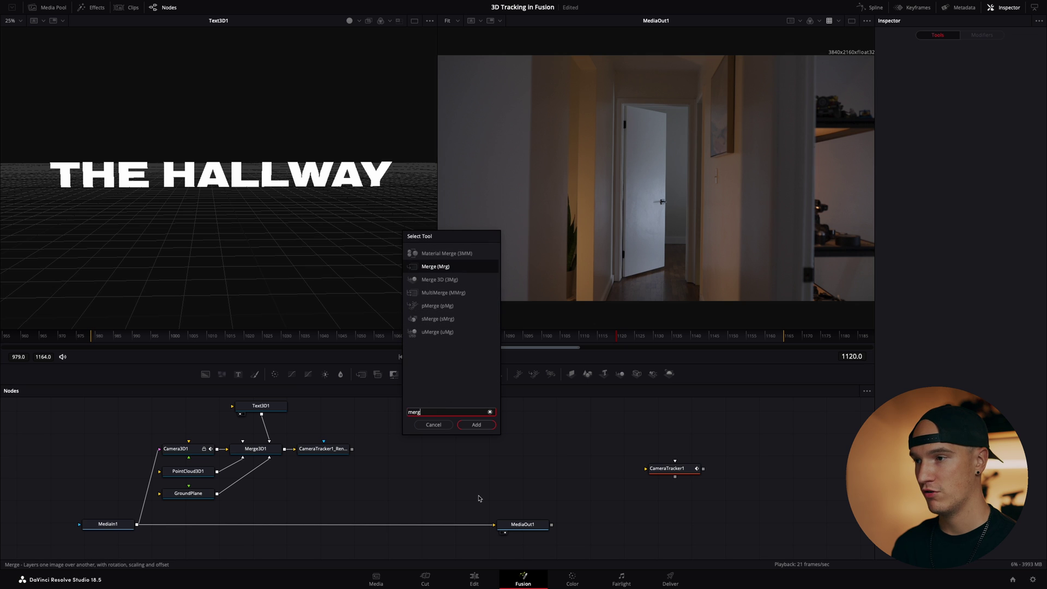
{"action": "left_click", "coordinate": [477, 425]}
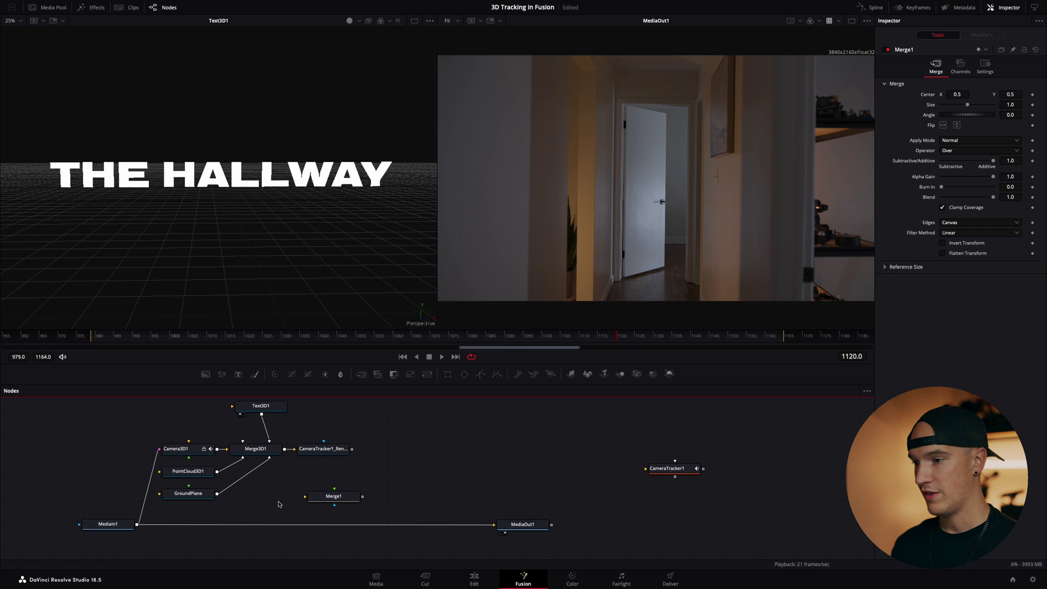
Wire MediaIn1 → Merge1 → MediaOut1, with the tracker renderer as Merge1's foreground.
{"action": "left_click", "coordinate": [398, 524]}
{"action": "key", "text": "Delete"}
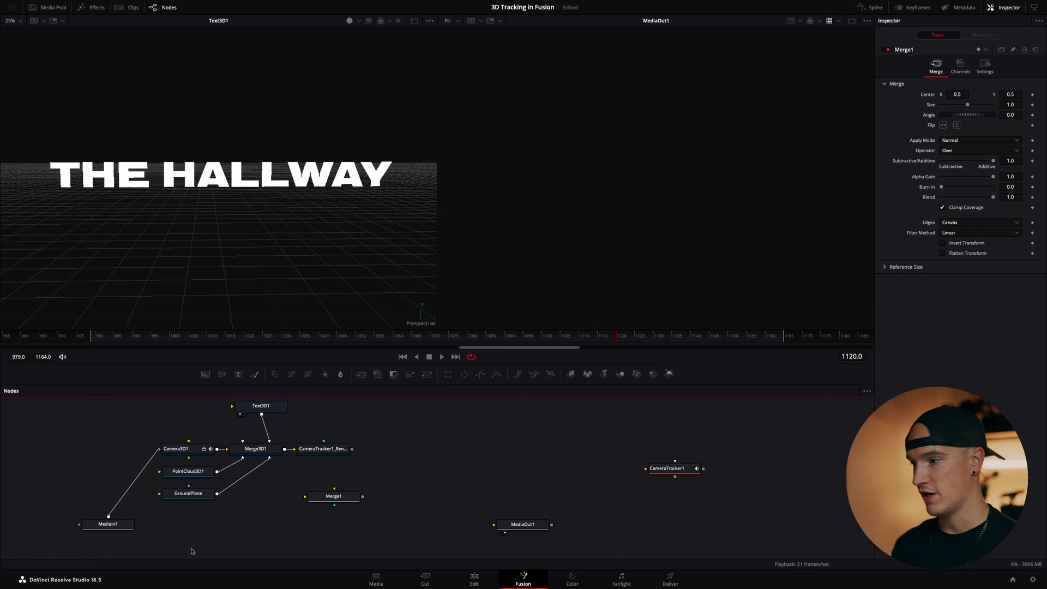
{"action": "left_click_drag", "start_coordinate": [109, 520], "coordinate": [373, 500]}
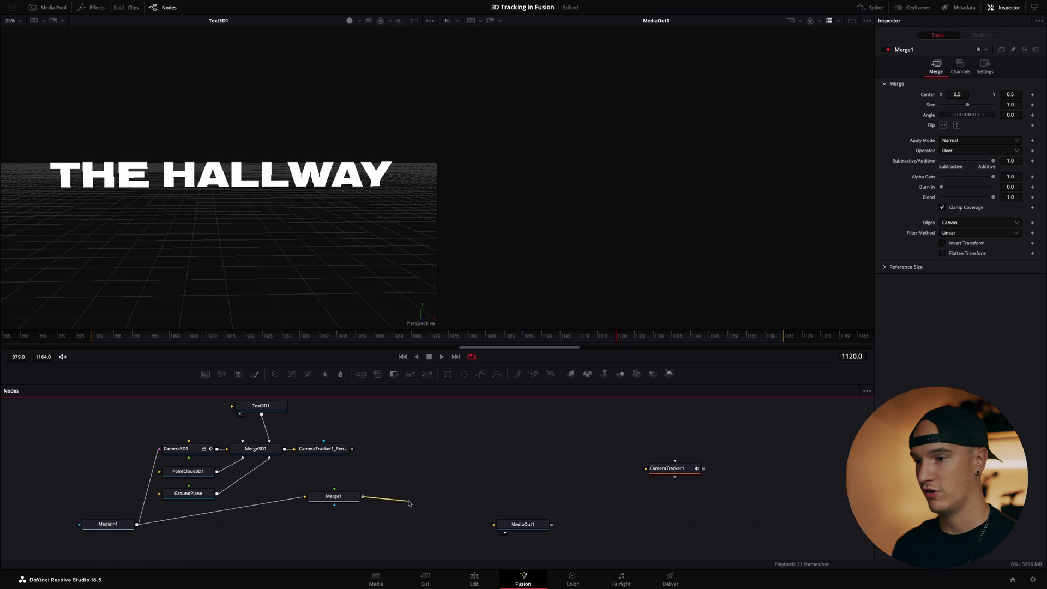
{"action": "left_click_drag", "start_coordinate": [512, 525], "coordinate": [515, 527]}
{"action": "left_click_drag", "start_coordinate": [339, 499], "coordinate": [321, 523]}
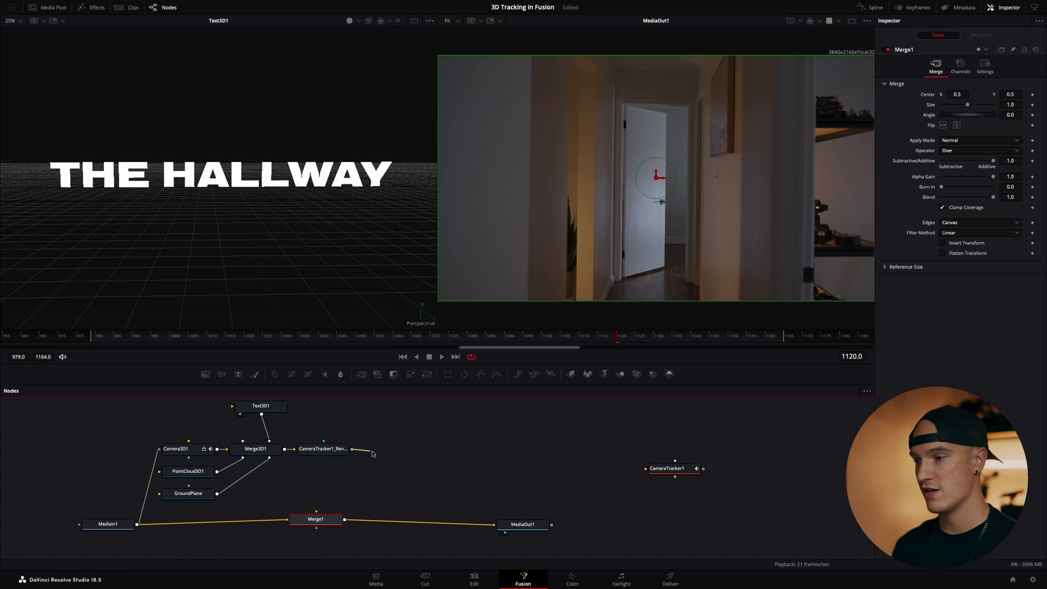
{"action": "left_click_drag", "start_coordinate": [319, 519], "coordinate": [320, 521]}
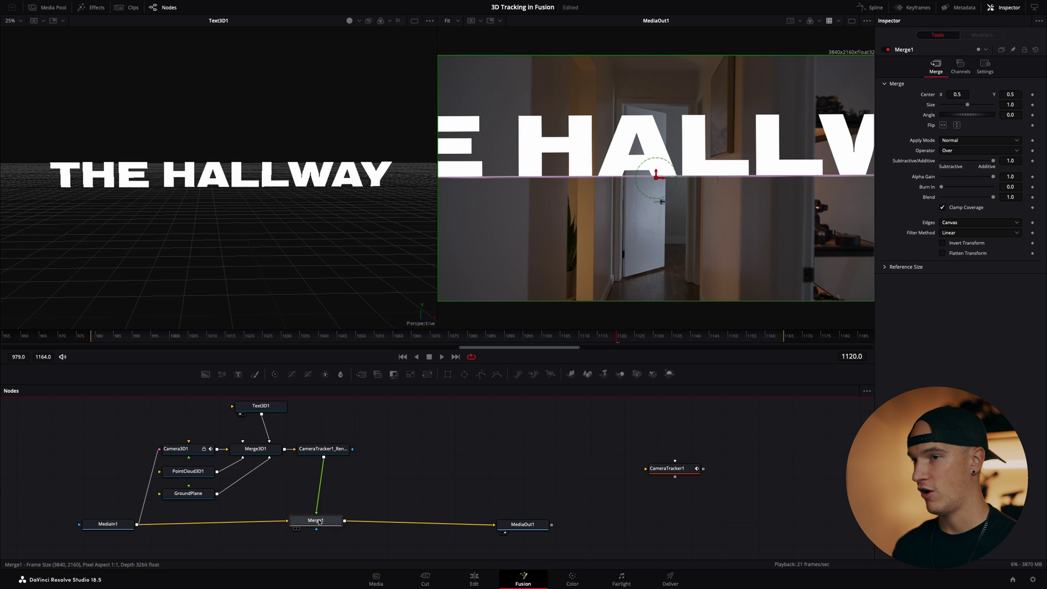
{"action": "left_click", "coordinate": [195, 499]}
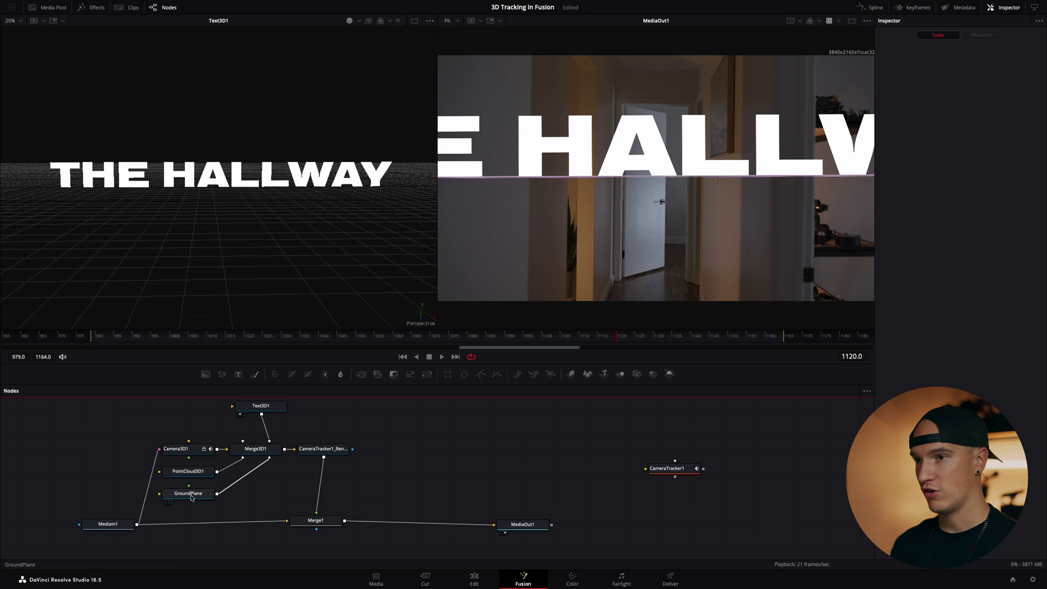
Delete the GroundPlane node and set Text3D1's size to 0.22.
{"action": "left_click", "coordinate": [190, 494]}
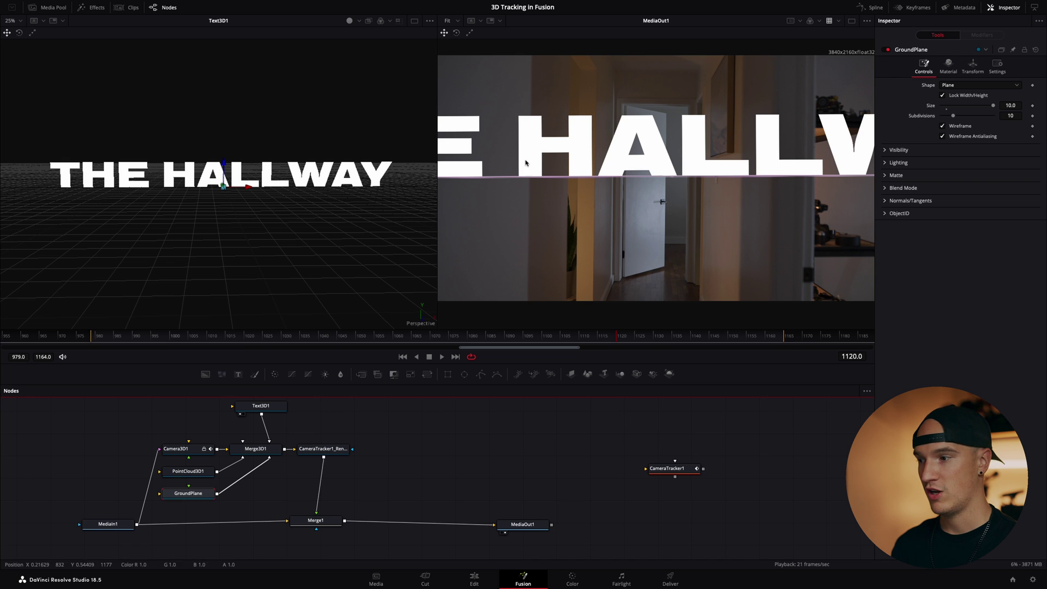
{"action": "key", "text": "Delete"}
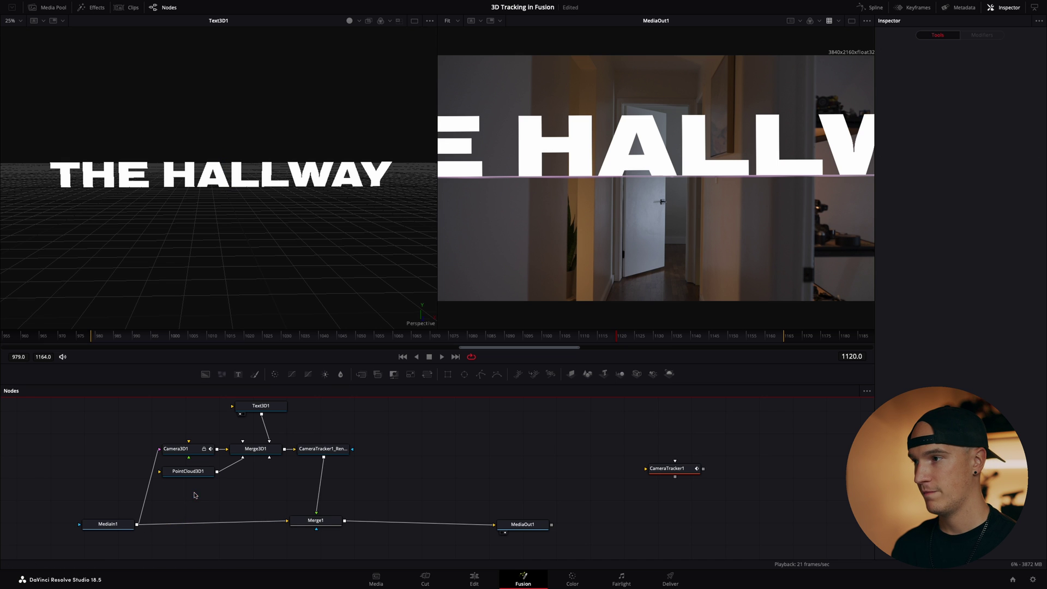
{"action": "left_click", "coordinate": [264, 415]}
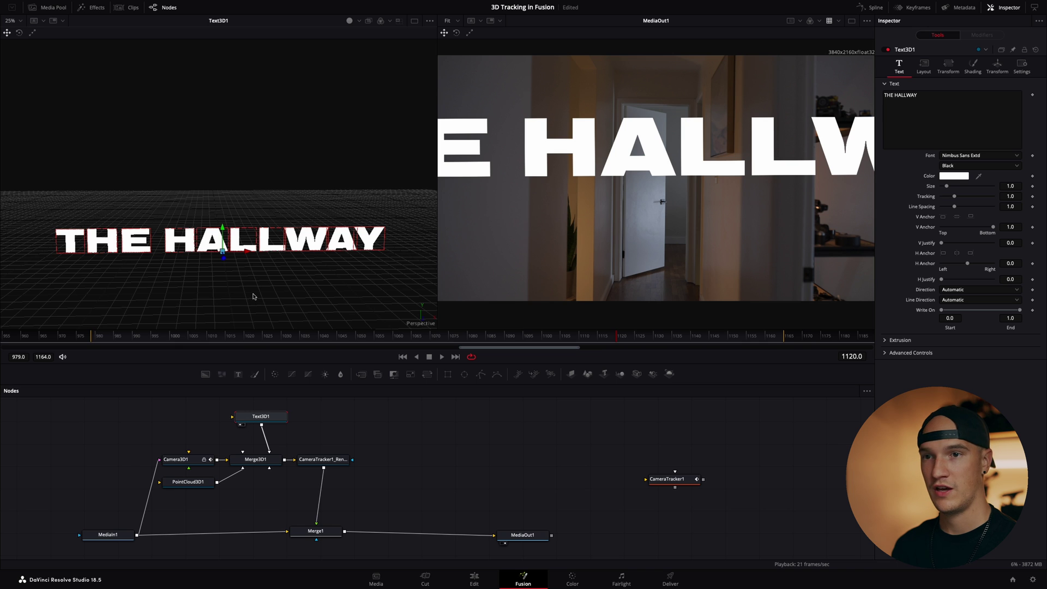
{"action": "left_click", "coordinate": [1010, 186]}
{"action": "type", "text": "0.22"}
{"action": "key", "text": "Return"}
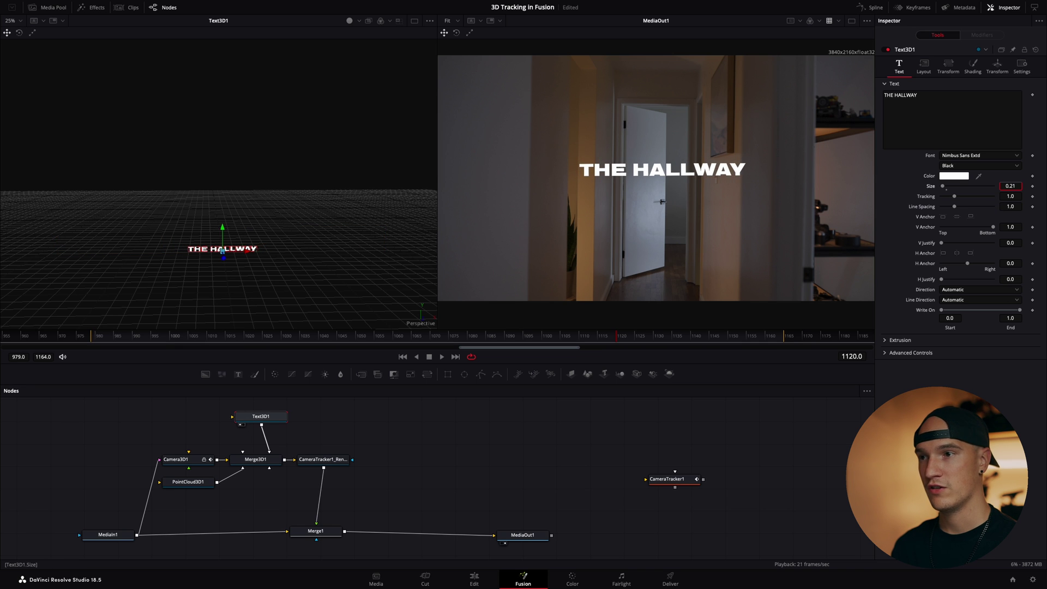
Drag the text size down to about 0.17 and orbit to a top-down view.
{"action": "left_click_drag", "start_coordinate": [1010, 186], "coordinate": [1004, 186]}
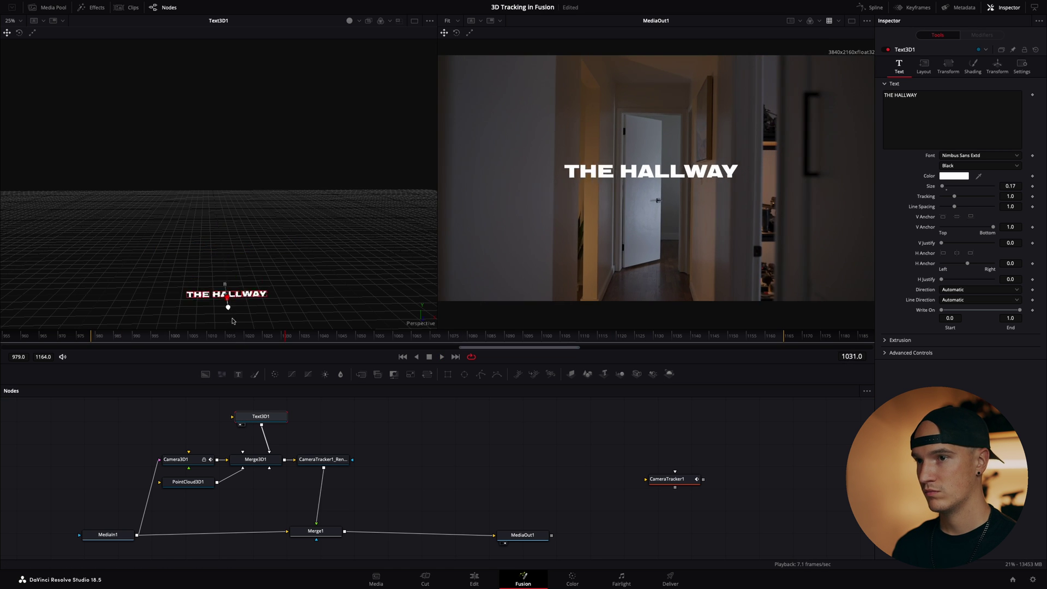
{"action": "scroll", "coordinate": [227, 293], "scroll_direction": "down", "scroll_amount": 3}
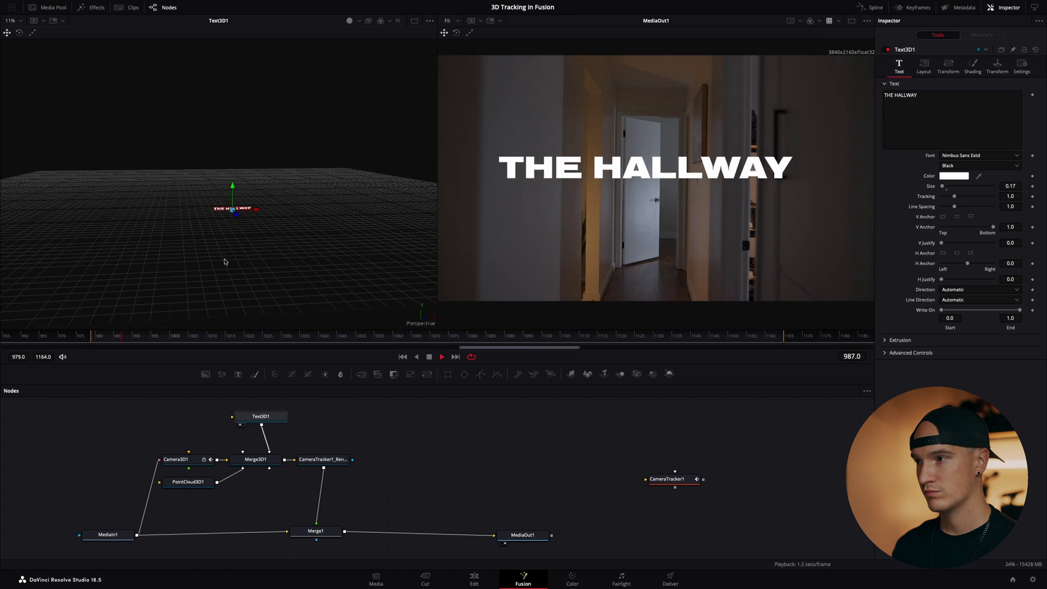
{"action": "left_click_drag", "start_coordinate": [235, 229], "coordinate": [216, 190]}
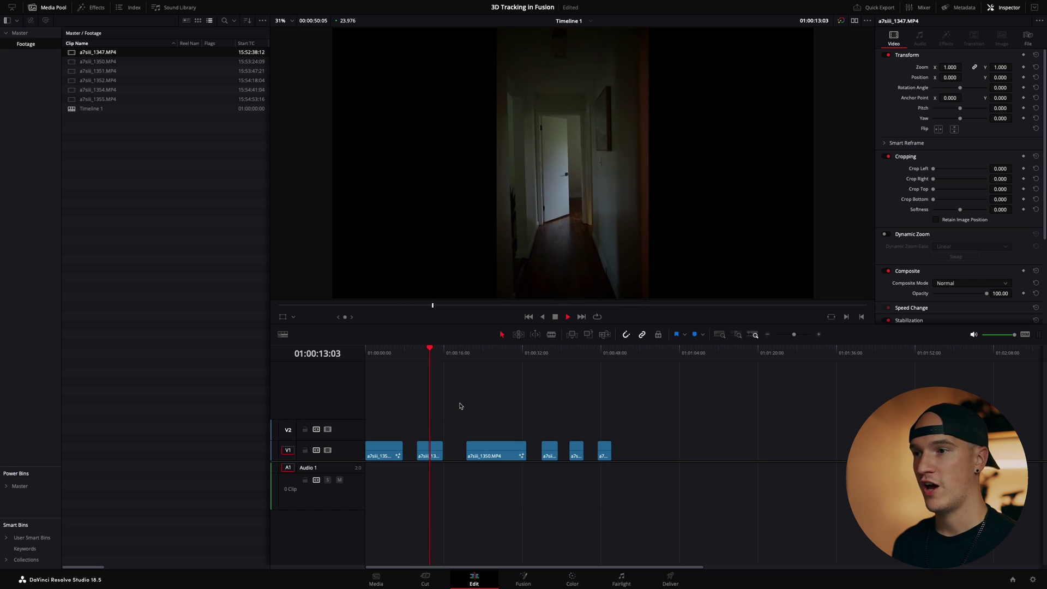
Stop playback on the next hallway clip, a7siii_1347.MP4, and open it in Fusion.
{"action": "key", "text": "space"}
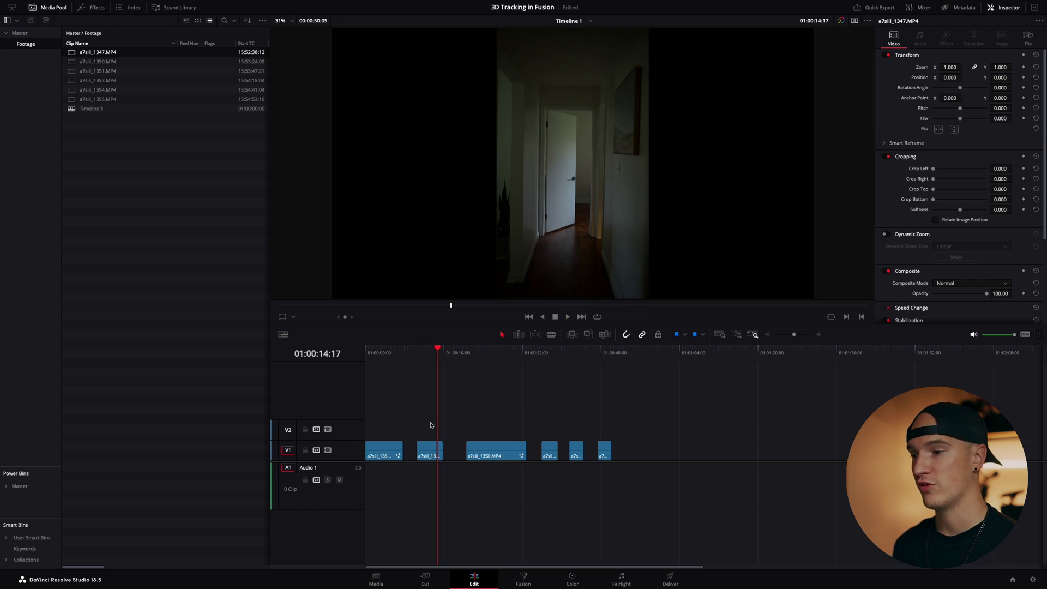
{"action": "key", "text": "shift+5"}
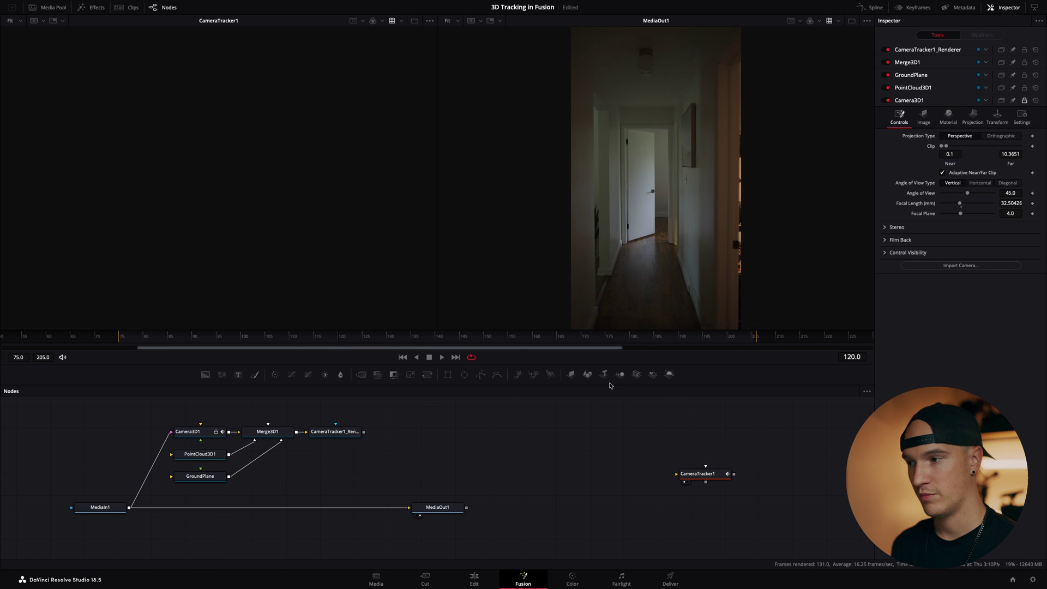
Add a Text3D node to the tracked 3D scene, view it, and delete the GroundPlane node.
{"action": "left_click", "coordinate": [269, 416]}
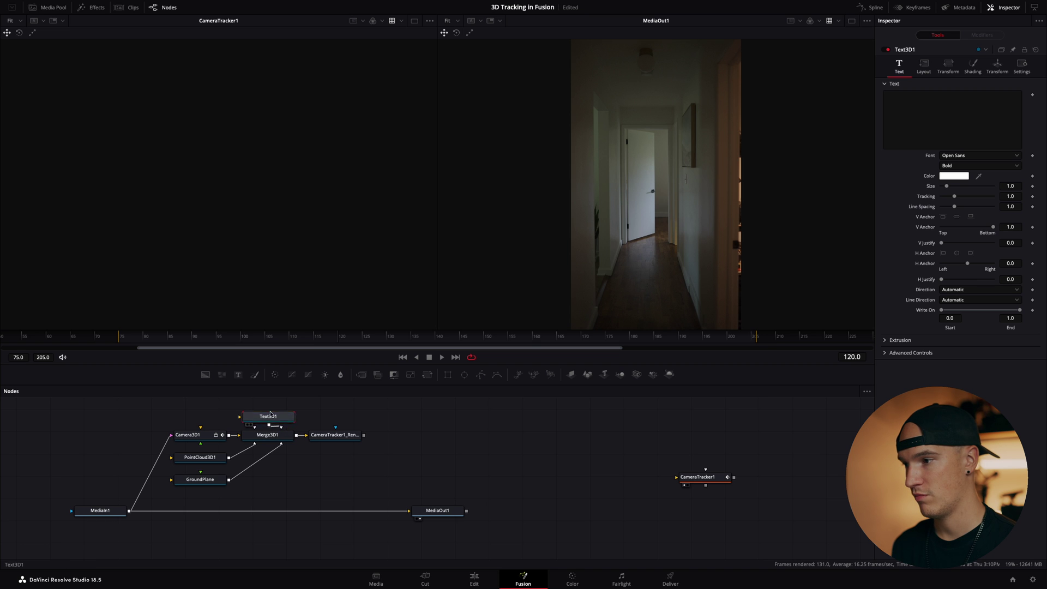
{"action": "key", "text": "1"}
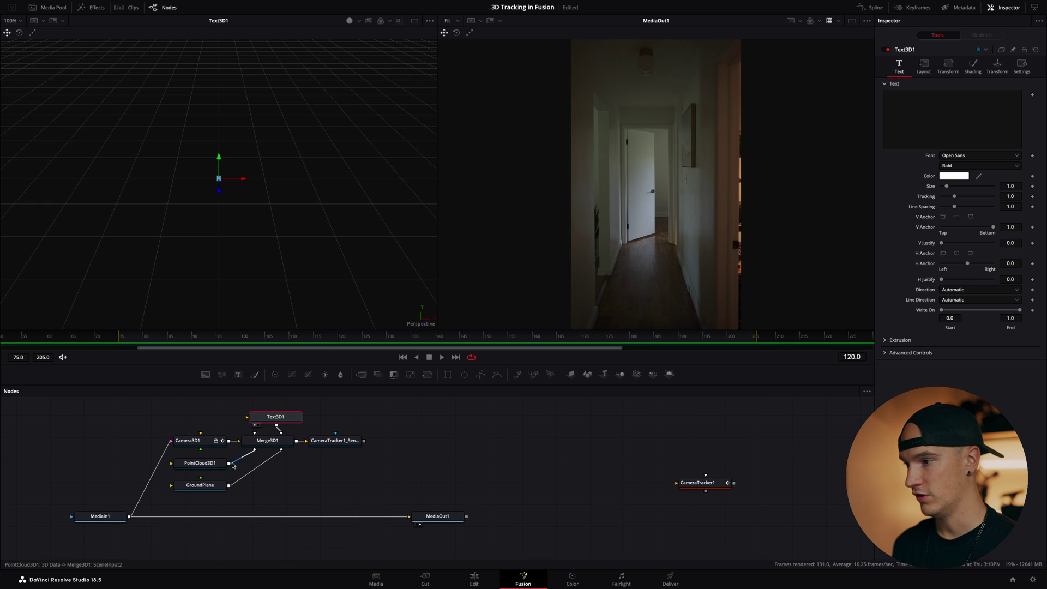
{"action": "left_click", "coordinate": [215, 486]}
{"action": "key", "text": "Delete"}
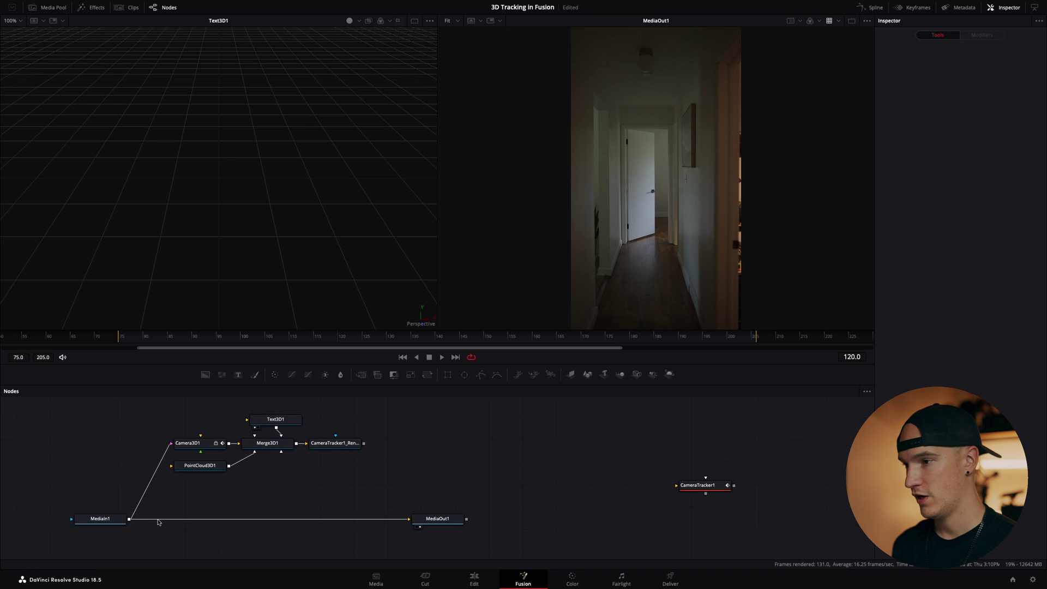
Composite the tracker render over the footage via Merge1, move the 3D nodes beside it, and select Text3D1.
{"action": "left_click_drag", "start_coordinate": [364, 446], "coordinate": [334, 518]}
{"action": "left_click_drag", "start_coordinate": [382, 420], "coordinate": [164, 493]}
{"action": "left_click_drag", "start_coordinate": [268, 423], "coordinate": [223, 434]}
{"action": "left_click", "coordinate": [251, 421]}
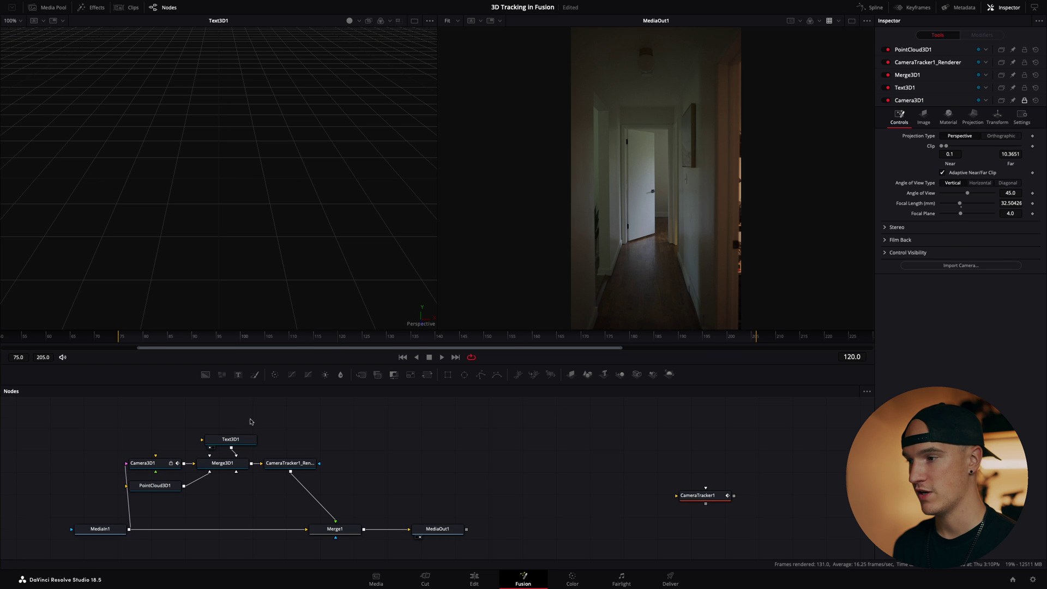
{"action": "left_click", "coordinate": [232, 442]}
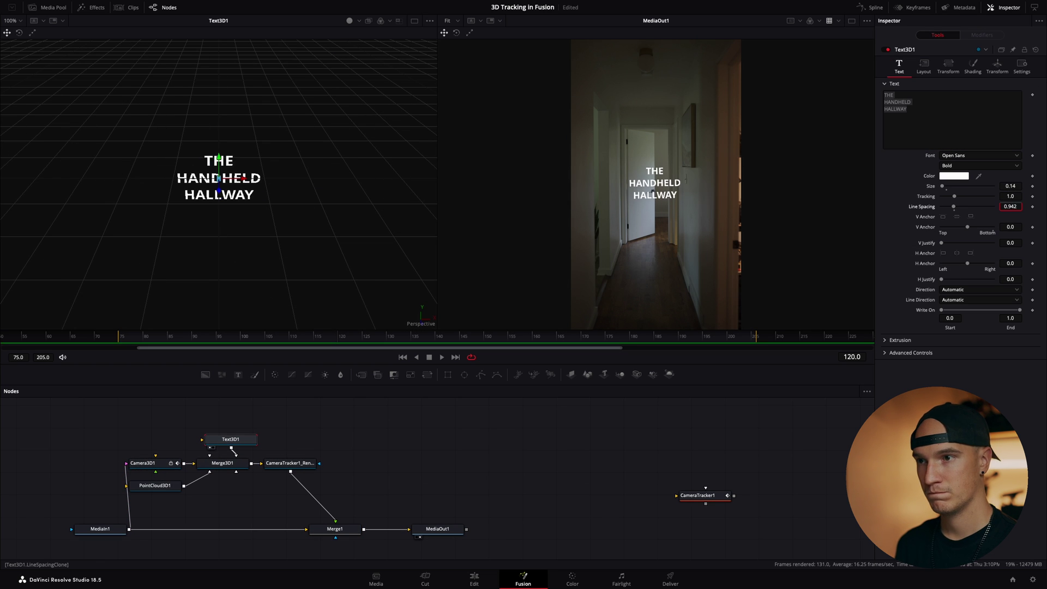